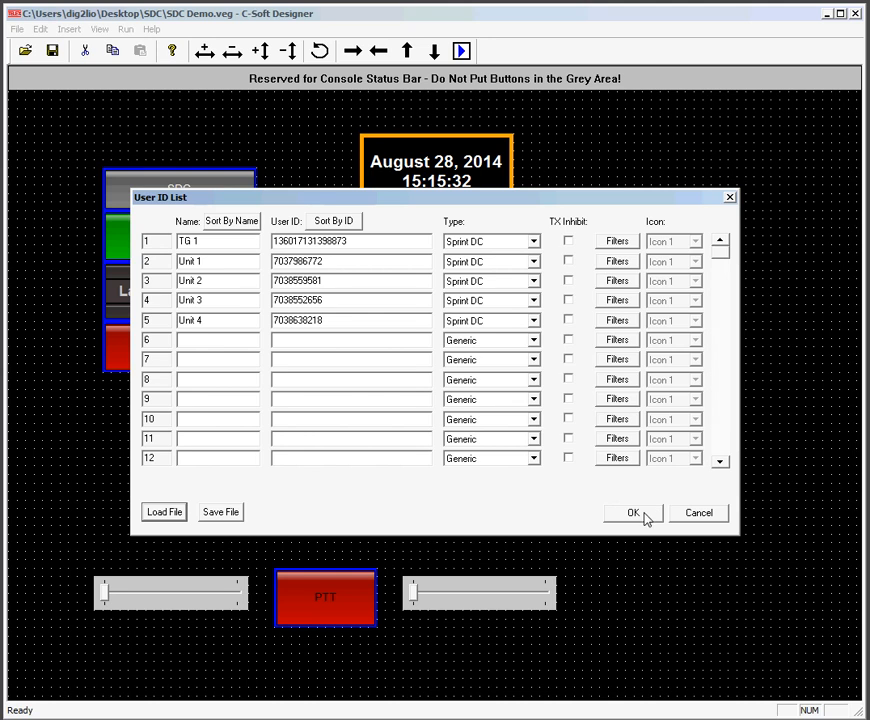
Accept the user ID list, and load SDCStatus.csv into the Status Message ID List
{"action": "left_click", "coordinate": [634, 513]}
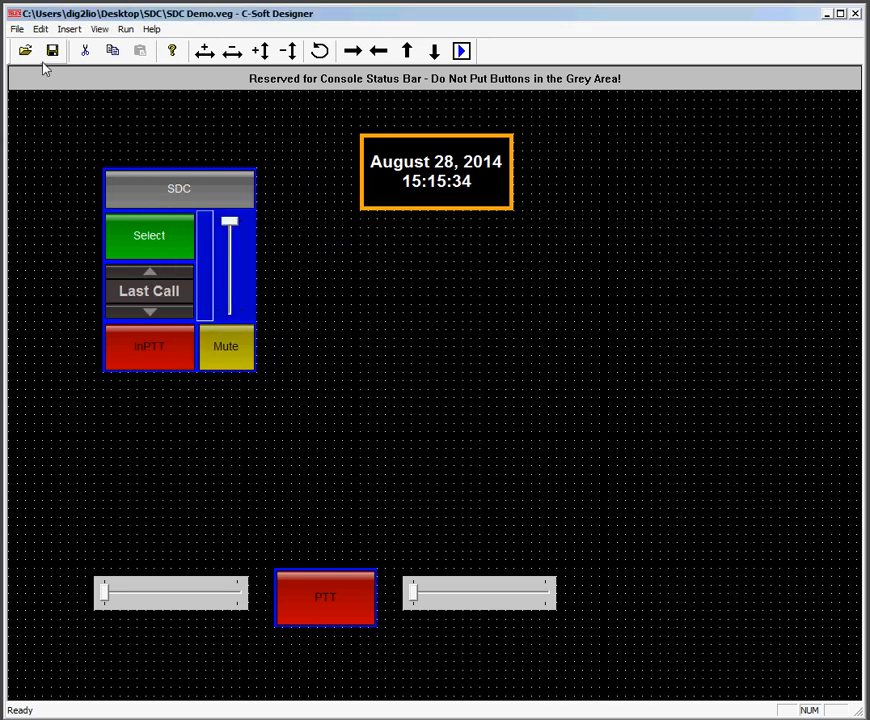
{"action": "left_click", "coordinate": [40, 29]}
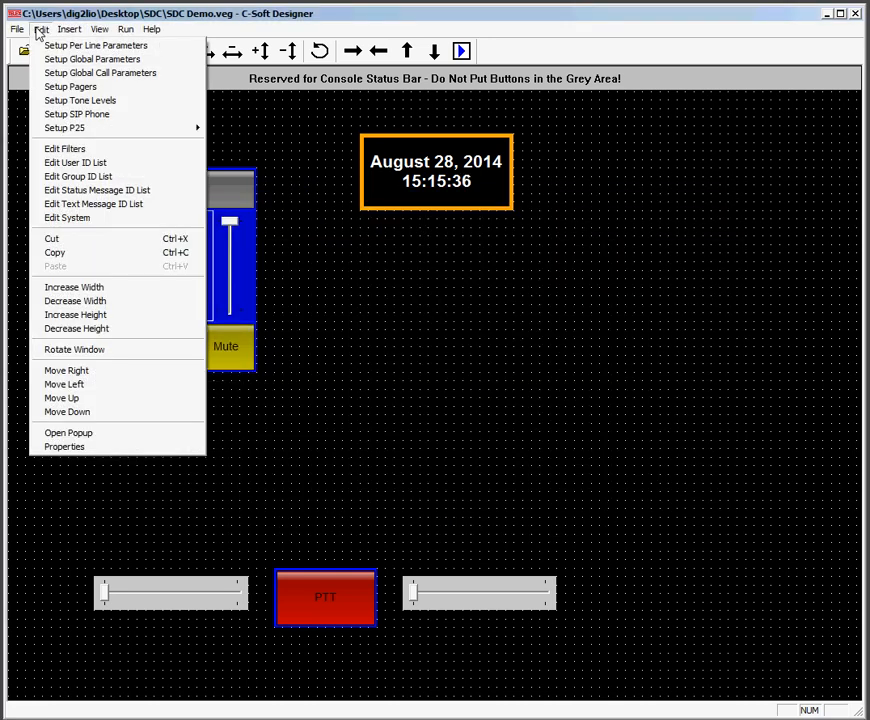
{"action": "left_click", "coordinate": [83, 194]}
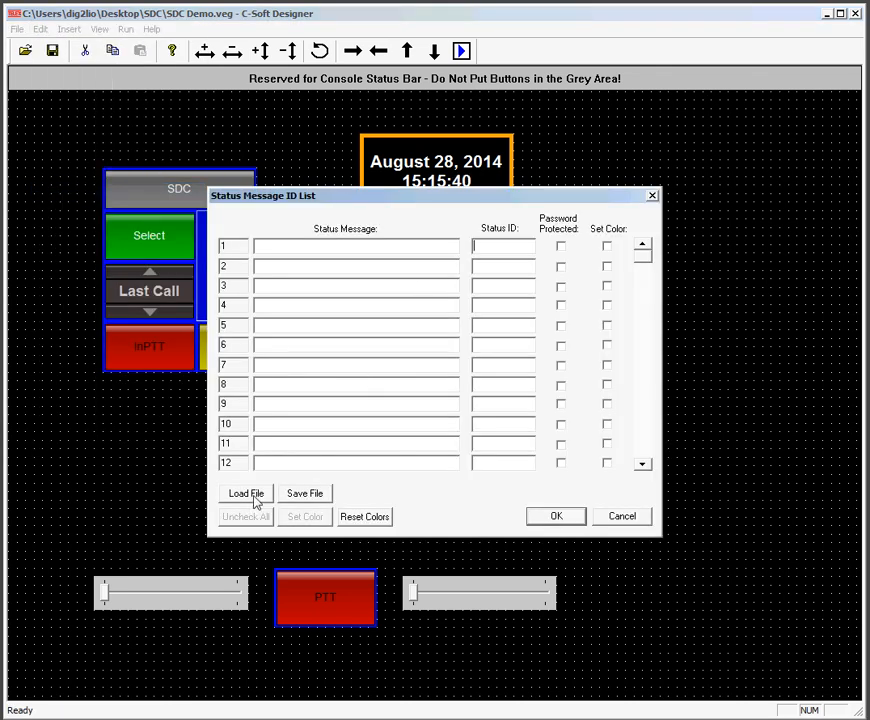
{"action": "left_click", "coordinate": [250, 496]}
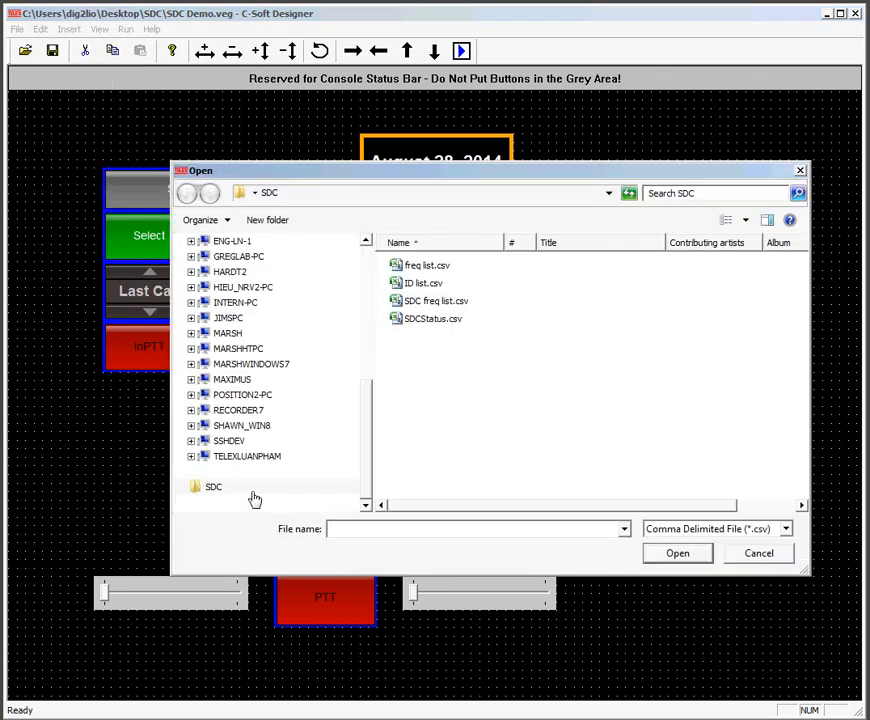
{"action": "left_click", "coordinate": [420, 328]}
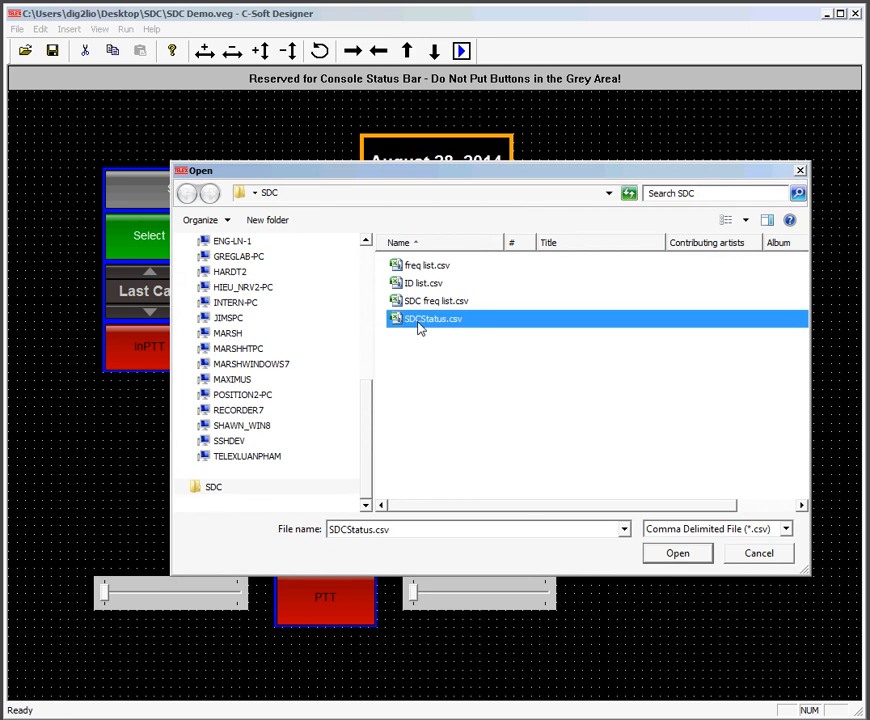
{"action": "left_click", "coordinate": [673, 556]}
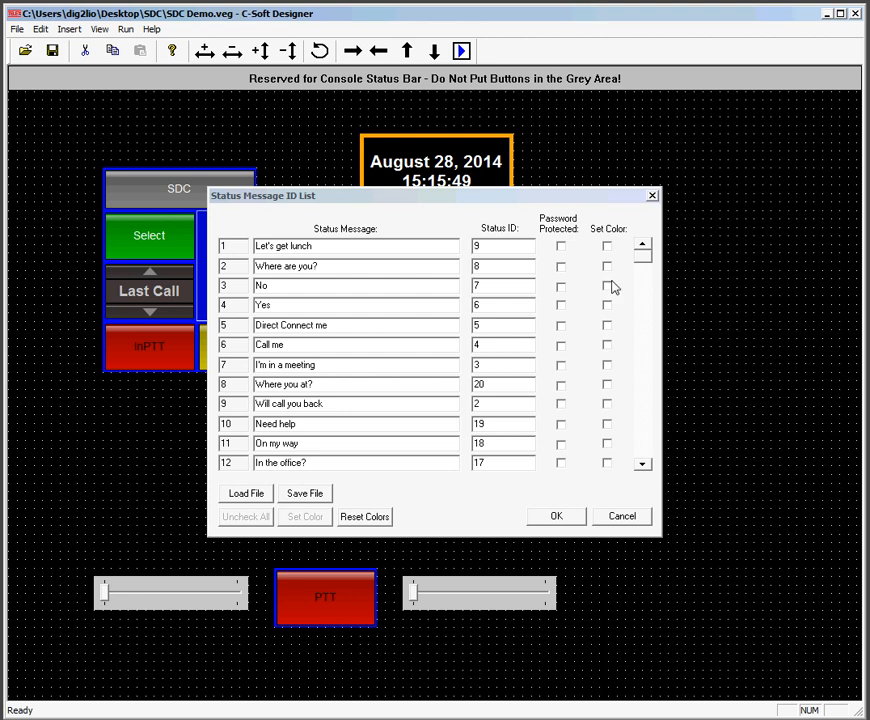
{"action": "mouse_move", "coordinate": [645, 262]}
{"action": "left_mouse_down"}
{"action": "mouse_move", "coordinate": [651, 278]}
{"action": "mouse_move", "coordinate": [652, 260]}
{"action": "left_mouse_up"}
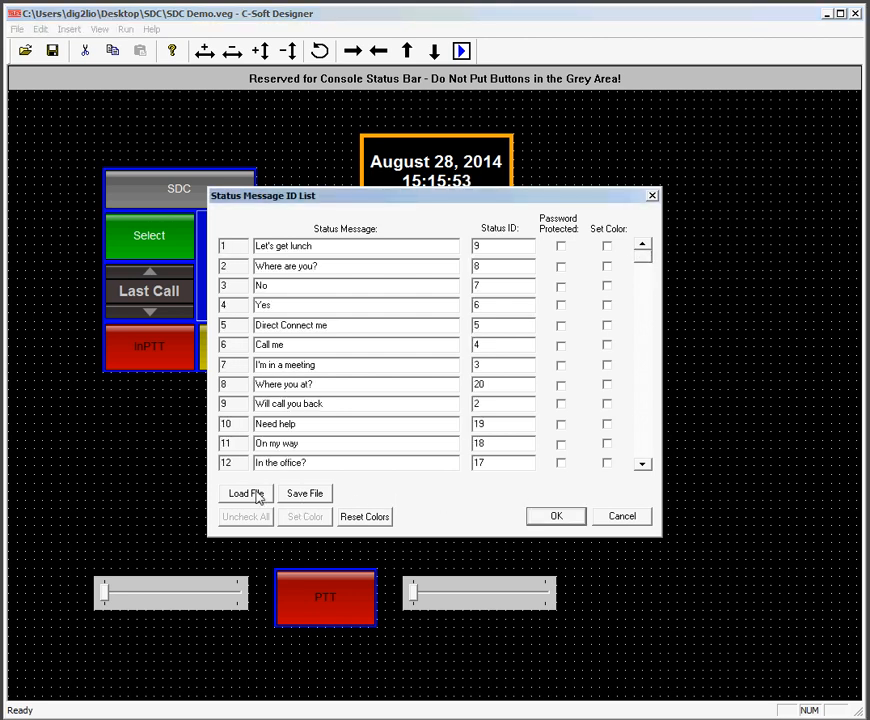
{"action": "left_click", "coordinate": [558, 517]}
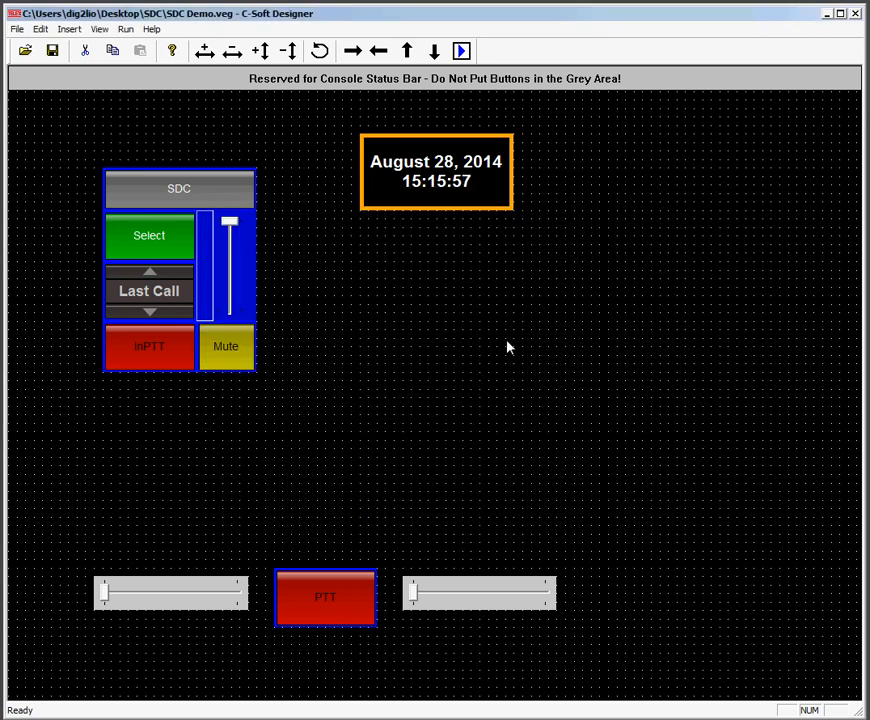
Add a keypad to the right of the clock, and enlarge it so its button labels have more room
{"action": "right_click", "coordinate": [578, 234]}
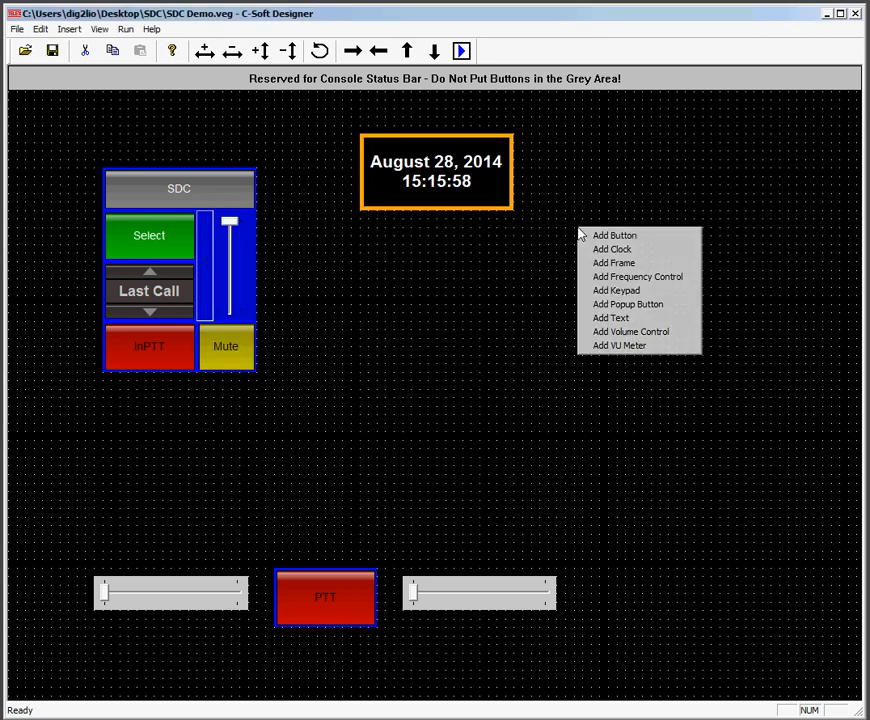
{"action": "left_click", "coordinate": [590, 291]}
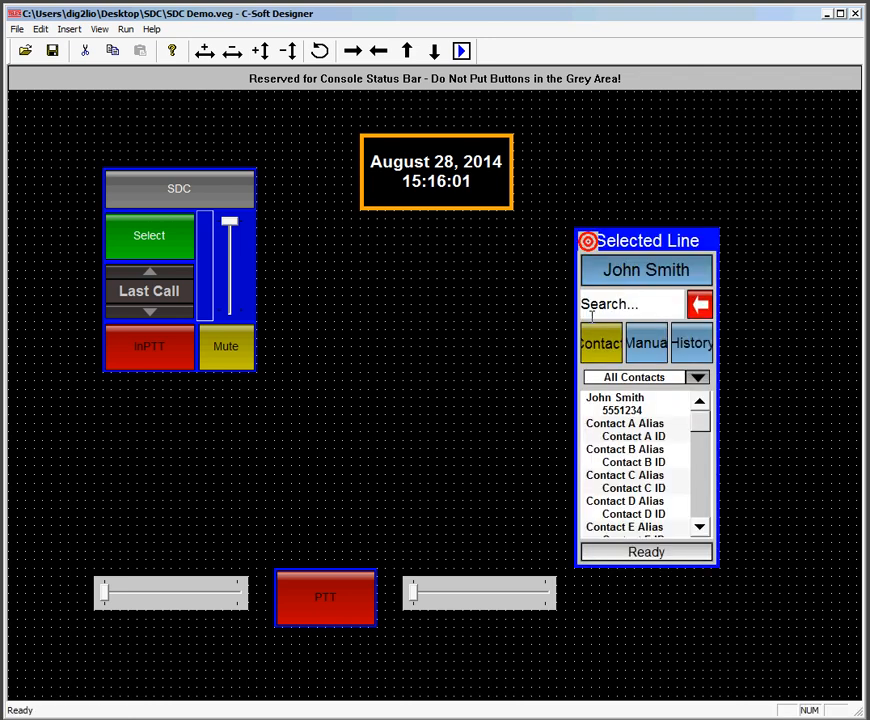
{"action": "left_click_drag", "start_coordinate": [612, 248], "coordinate": [593, 183]}
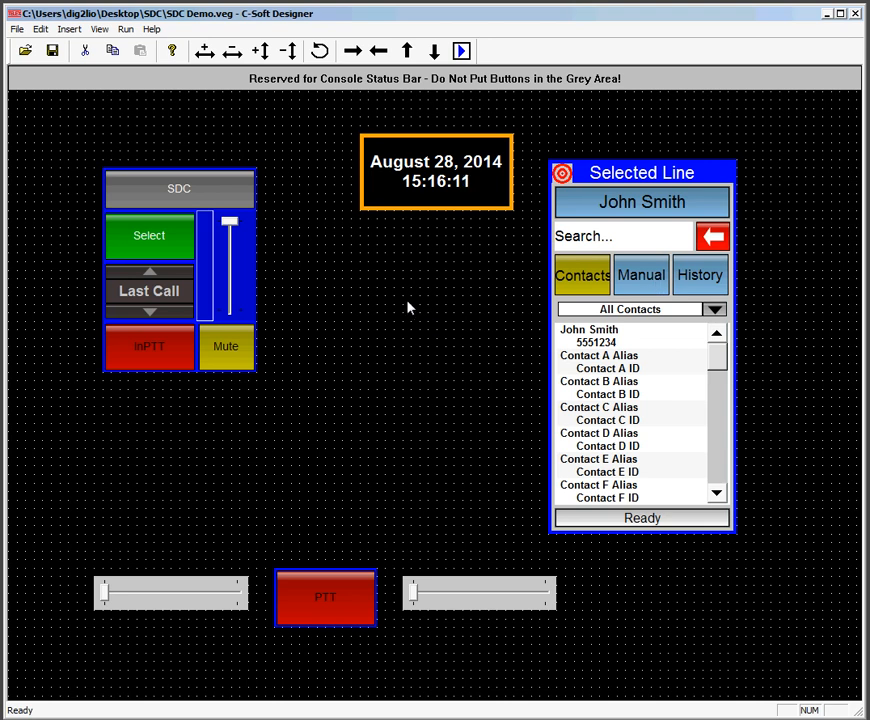
Add a button below the keypad, aligned with the top of the PTT button, and widen it
{"action": "right_click", "coordinate": [659, 594]}
{"action": "left_click", "coordinate": [683, 595]}
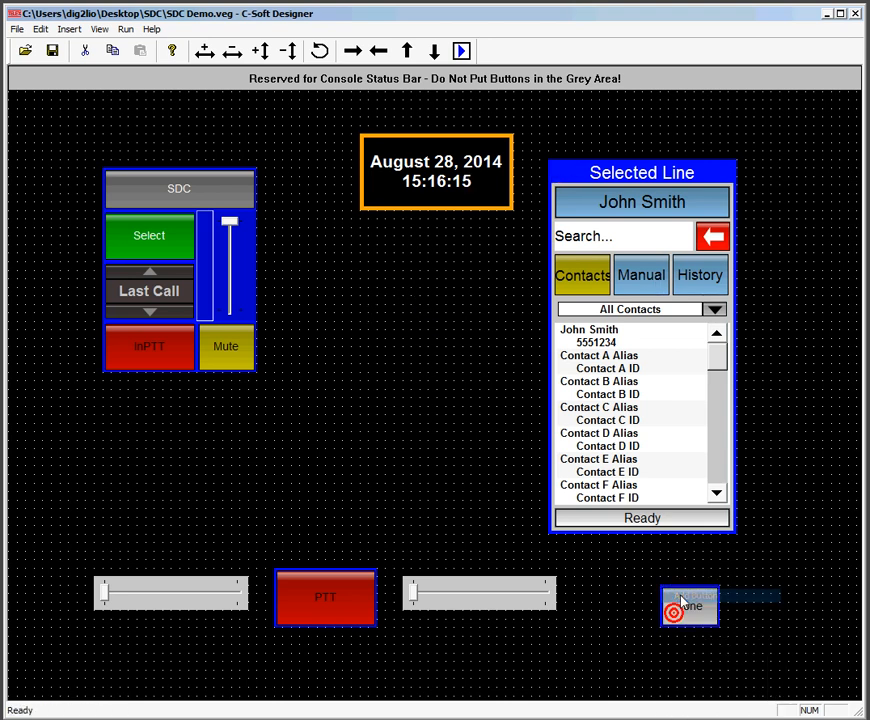
{"action": "left_click_drag", "start_coordinate": [680, 600], "coordinate": [616, 572]}
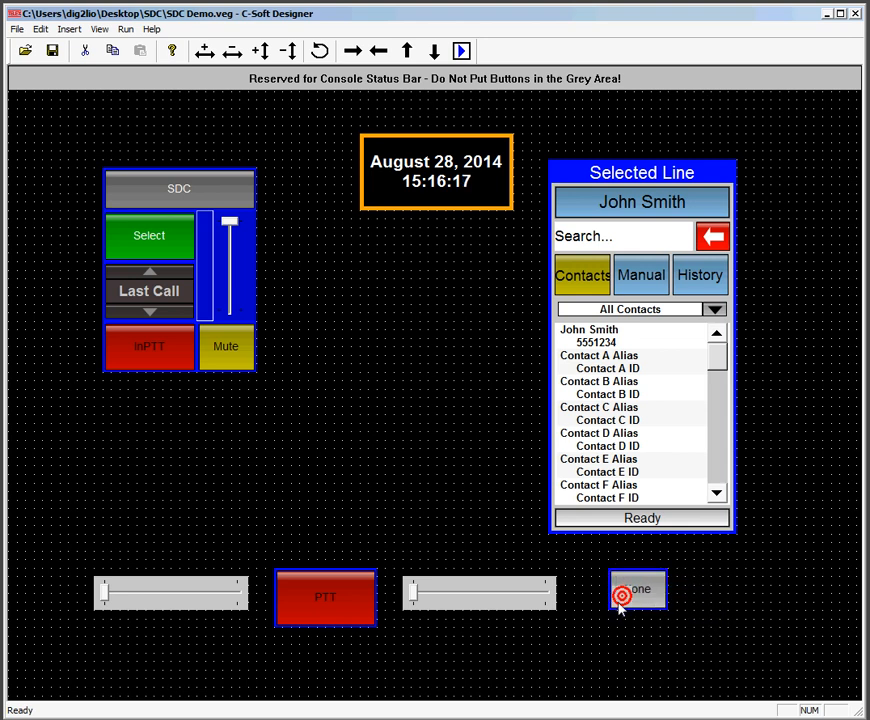
{"action": "key", "text": "shift+Right"}
{"action": "key", "text": "shift+Right"}
{"action": "key", "text": "shift+Right"}
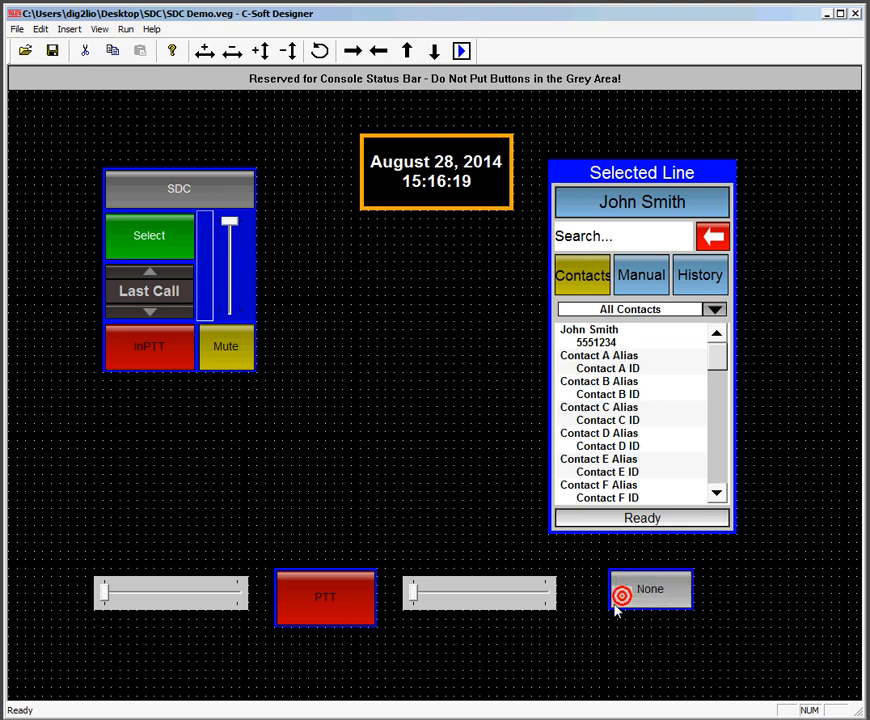
Assign the Active Emergency Window function to the new button below the keypad
{"action": "right_click", "coordinate": [624, 593]}
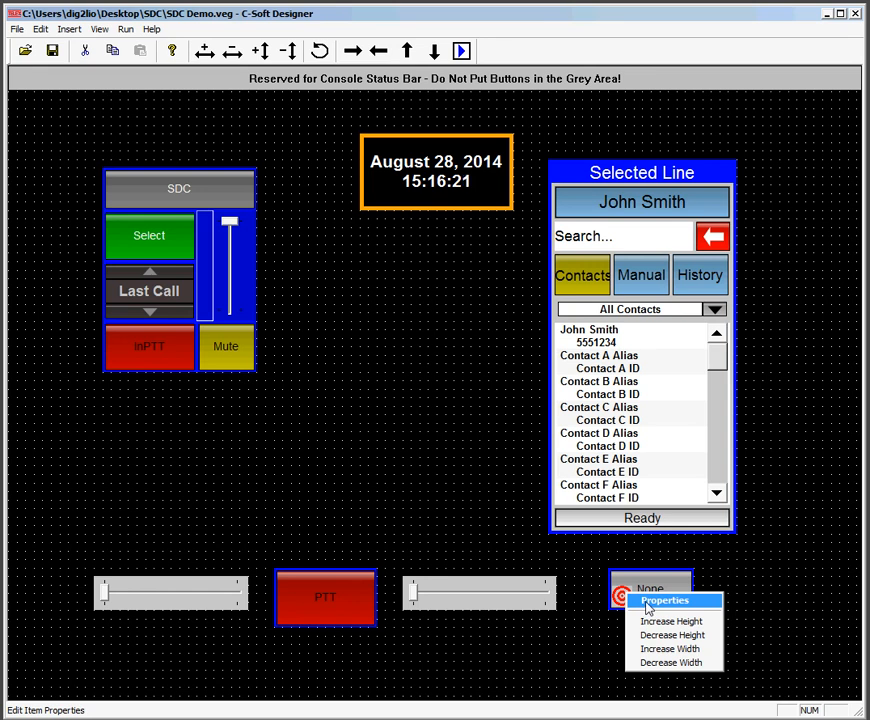
{"action": "left_click", "coordinate": [665, 601]}
{"action": "left_click", "coordinate": [407, 370]}
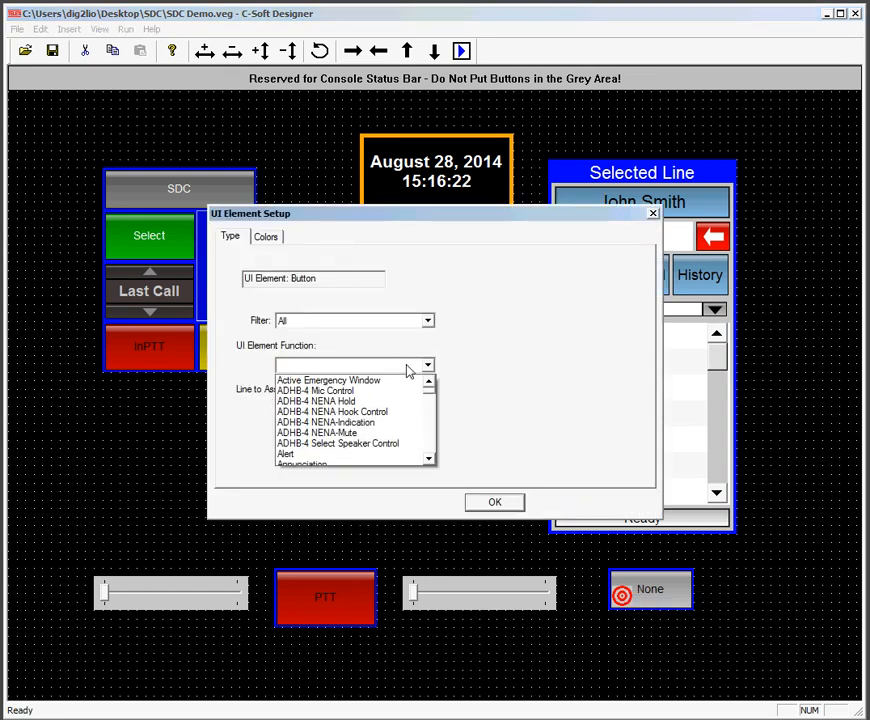
{"action": "left_click", "coordinate": [386, 381]}
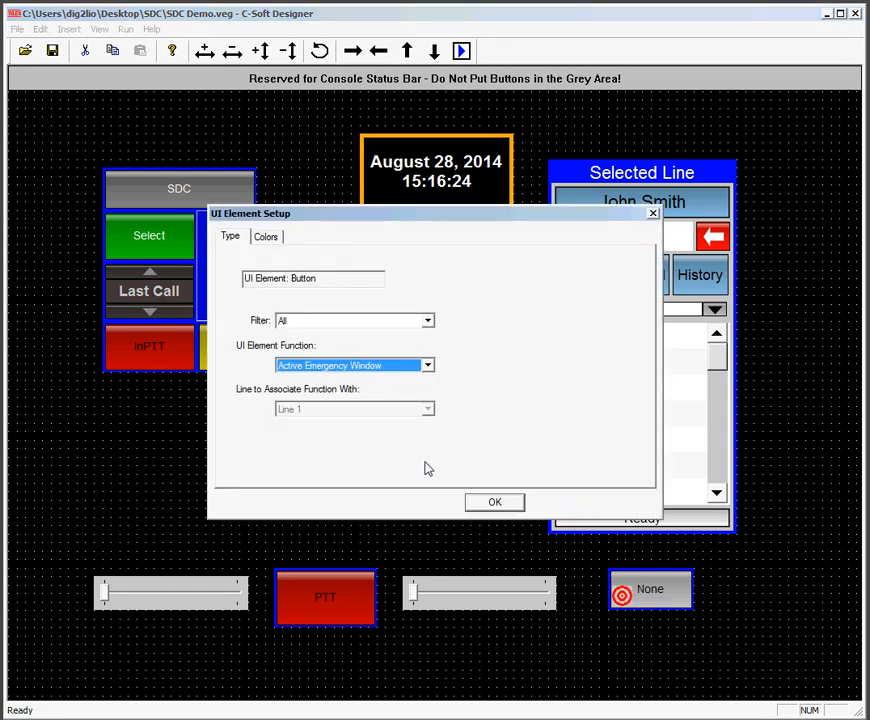
{"action": "left_click", "coordinate": [511, 507]}
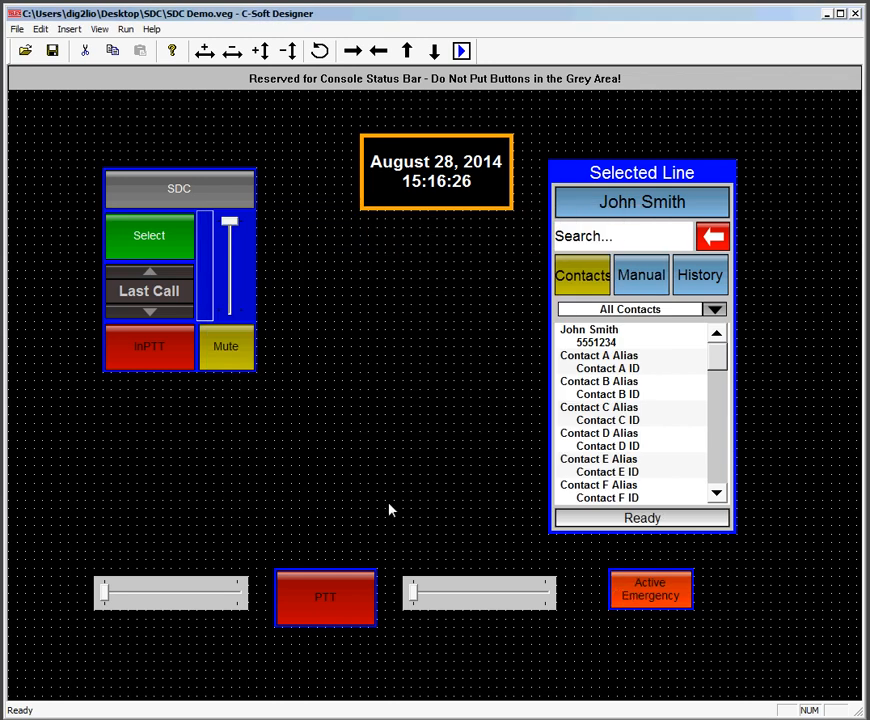
Add a button and place it directly below the InPTT button, flush with its left edge
{"action": "right_click", "coordinate": [362, 333]}
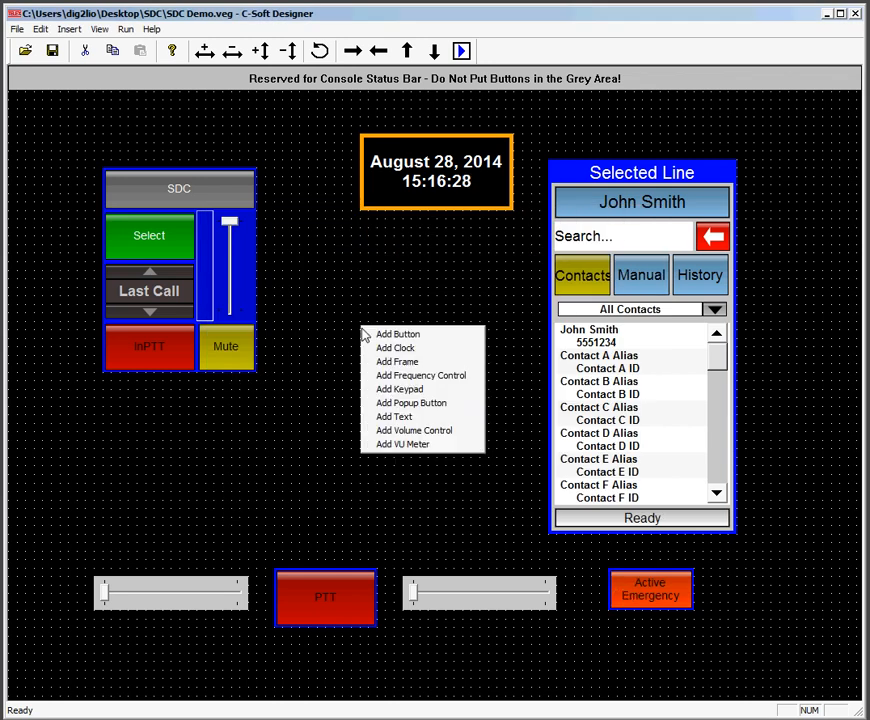
{"action": "left_click", "coordinate": [368, 338]}
{"action": "left_click_drag", "start_coordinate": [390, 369], "coordinate": [117, 413]}
Assign the PTT-Group Call function on Line 1 to the button below InPTT
{"action": "right_click", "coordinate": [118, 405]}
{"action": "left_click", "coordinate": [152, 414]}
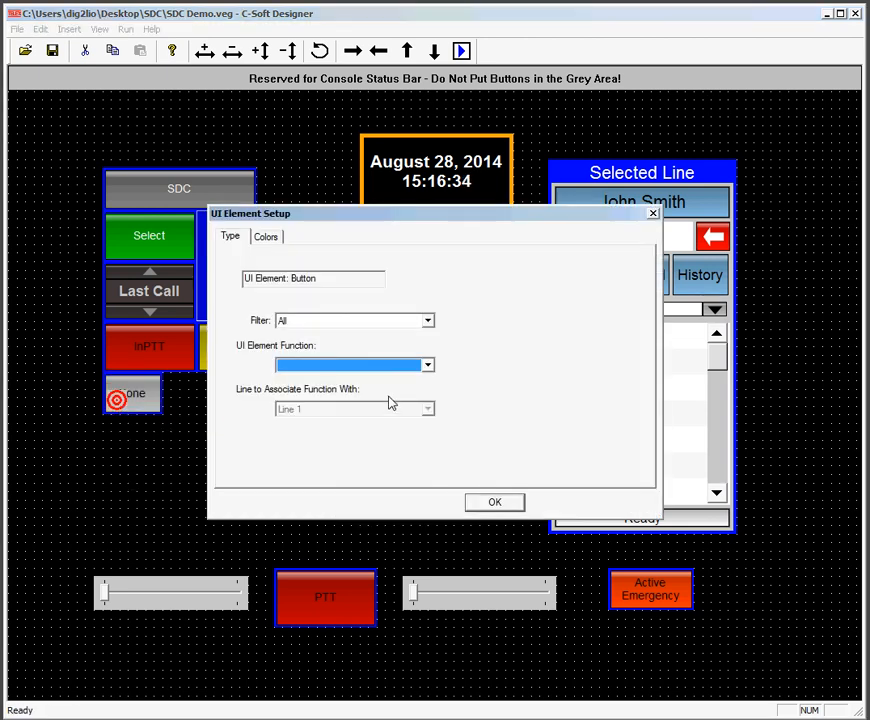
{"action": "key", "text": "p"}
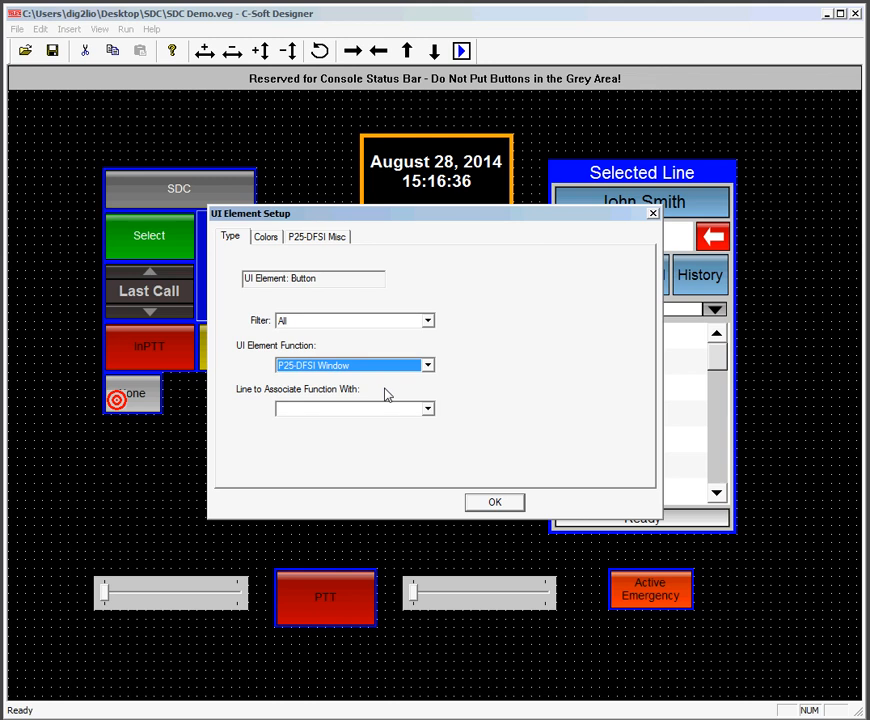
{"action": "key", "text": "p"}
{"action": "key", "text": "p"}
{"action": "key", "text": "p"}
{"action": "key", "text": "p"}
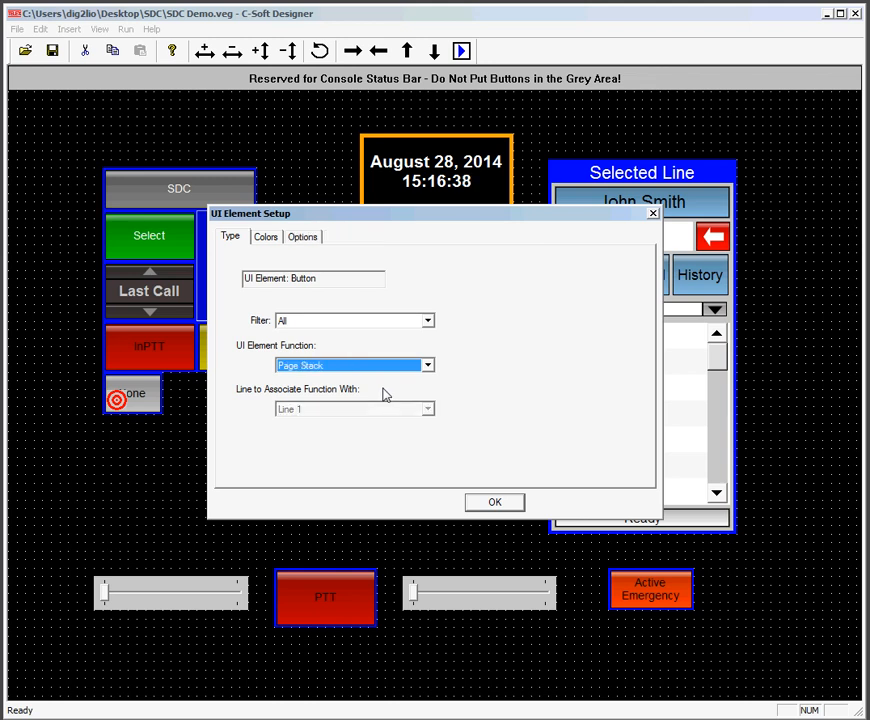
{"action": "key", "text": "p"}
{"action": "key", "text": "p"}
{"action": "key", "text": "p"}
{"action": "key", "text": "p"}
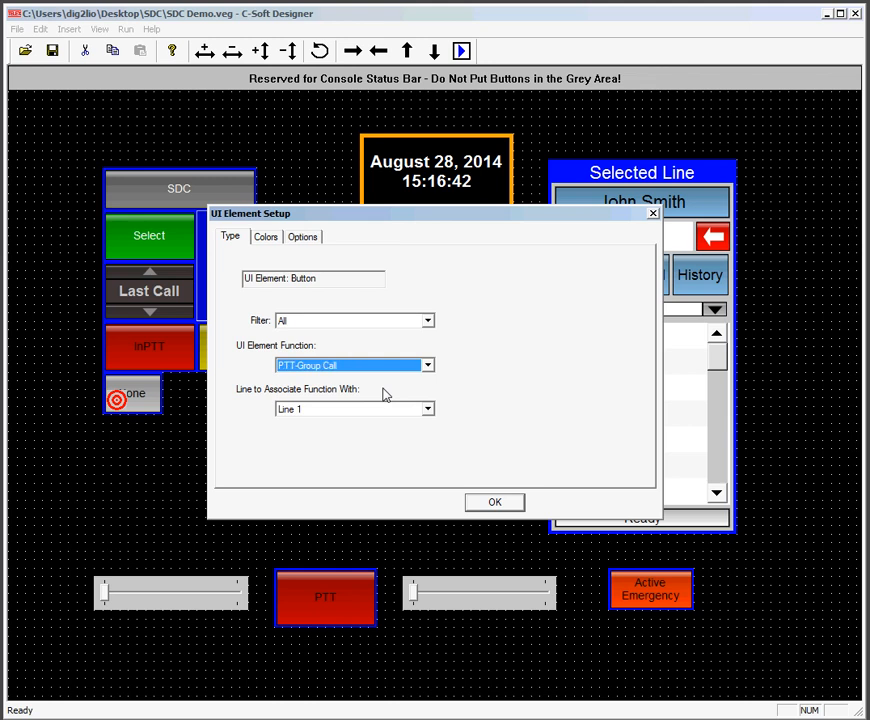
{"action": "left_click", "coordinate": [500, 504]}
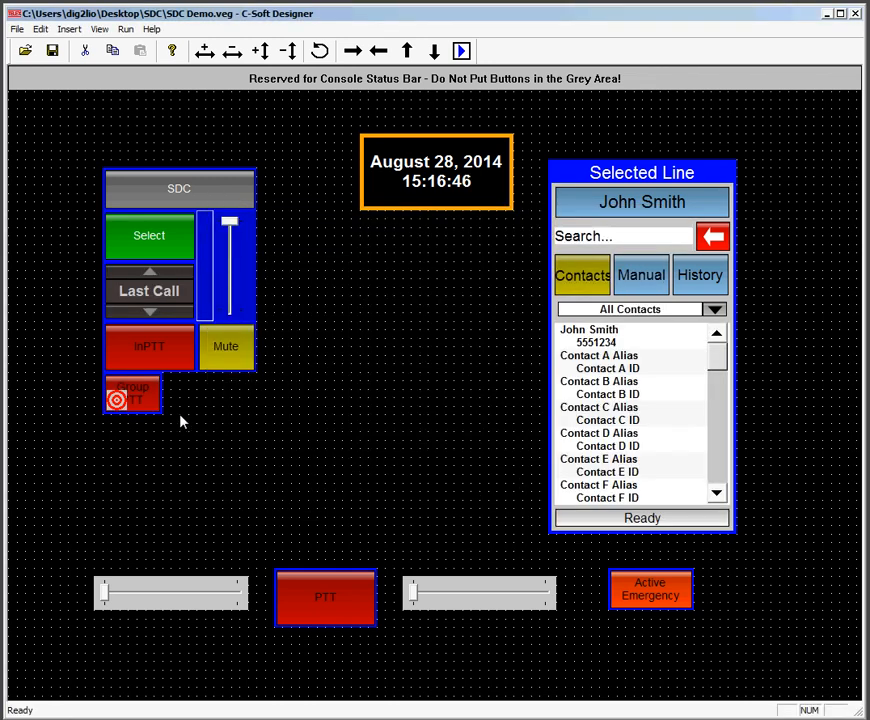
Copy the Group PTT button to below Mute, and set the copy's function to PTT-Private Call on Line 1
{"action": "left_click_drag", "start_coordinate": [157, 417], "coordinate": [246, 410]}
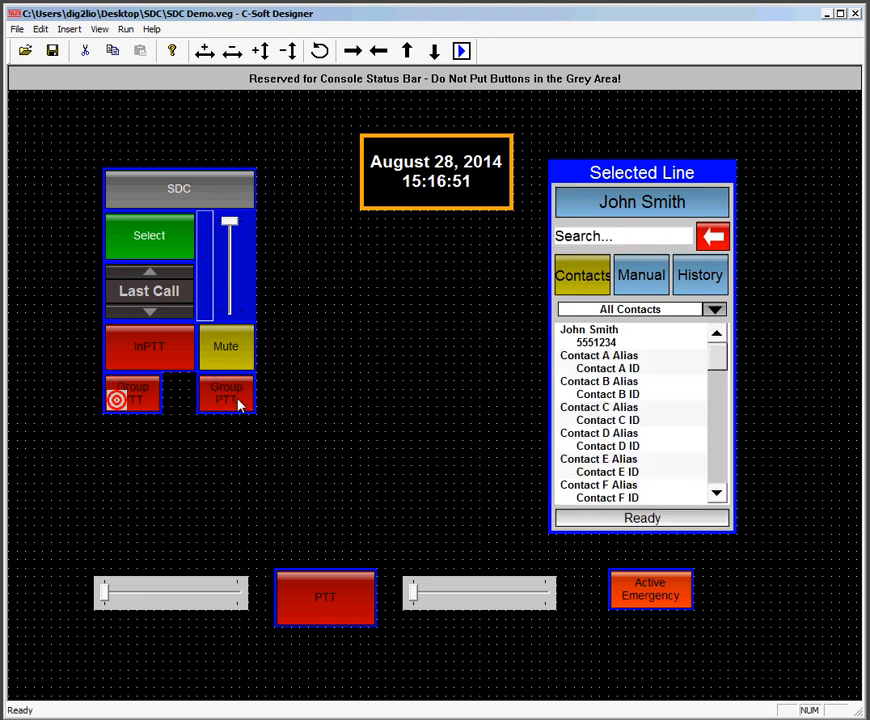
{"action": "right_click", "coordinate": [245, 404]}
{"action": "left_click", "coordinate": [250, 407]}
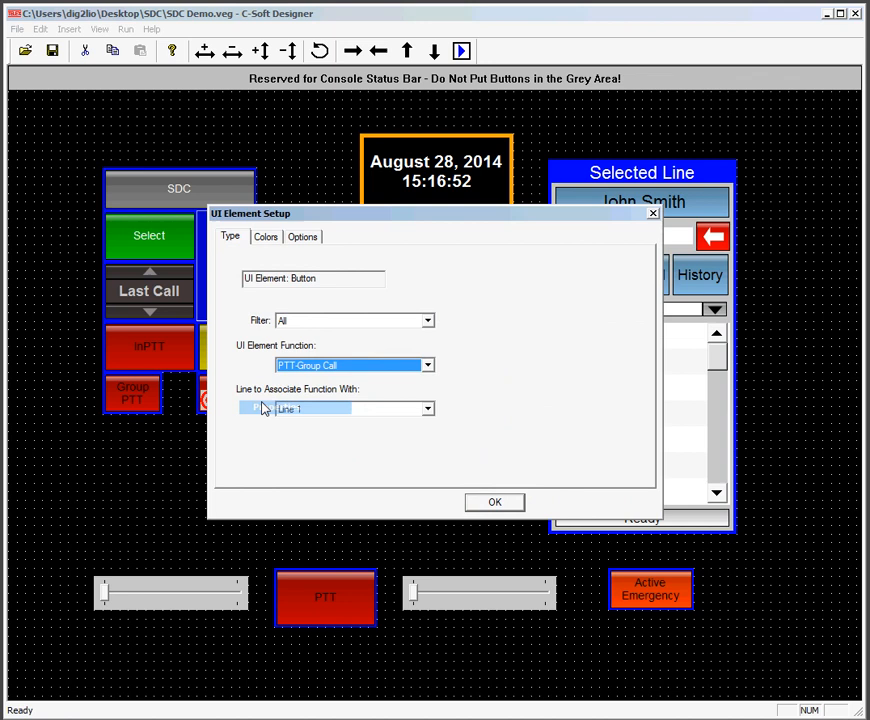
{"action": "left_click", "coordinate": [331, 367]}
{"action": "left_click", "coordinate": [330, 411]}
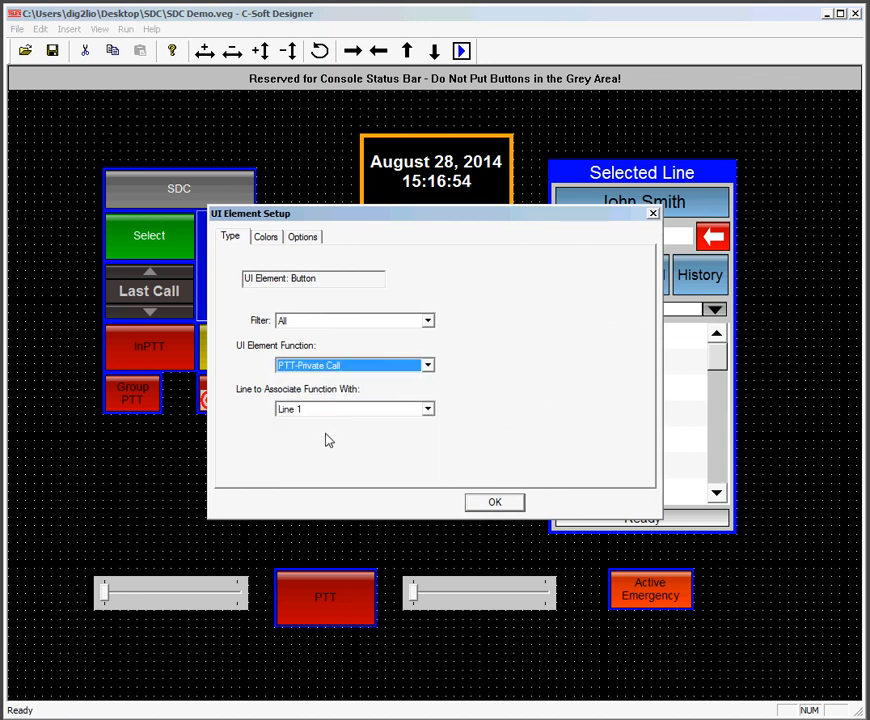
{"action": "left_click", "coordinate": [480, 507]}
Increase the height of the Group PTT and Private PTT buttons together
{"action": "left_click_drag", "start_coordinate": [290, 456], "coordinate": [85, 362]}
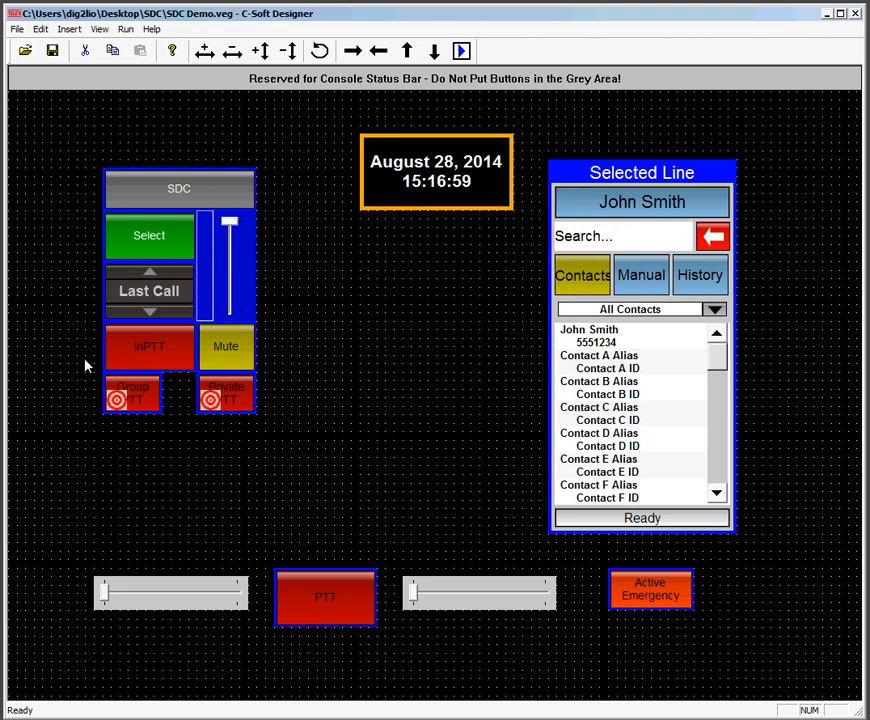
{"action": "left_click", "coordinate": [323, 424]}
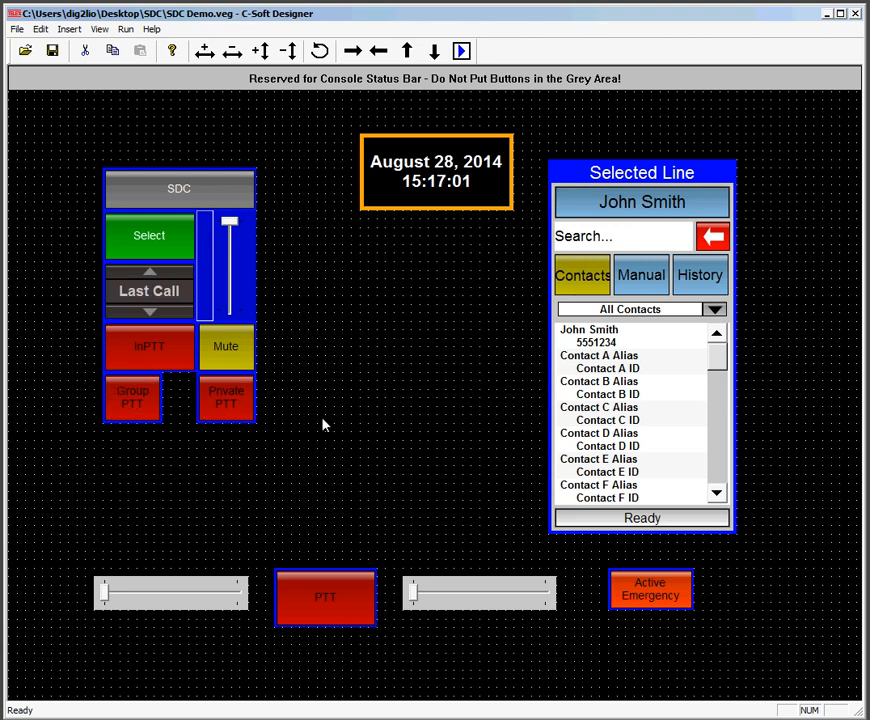
Add a button directly above the SDC button, and widen it to match the SDC button's width
{"action": "right_click", "coordinate": [146, 155]}
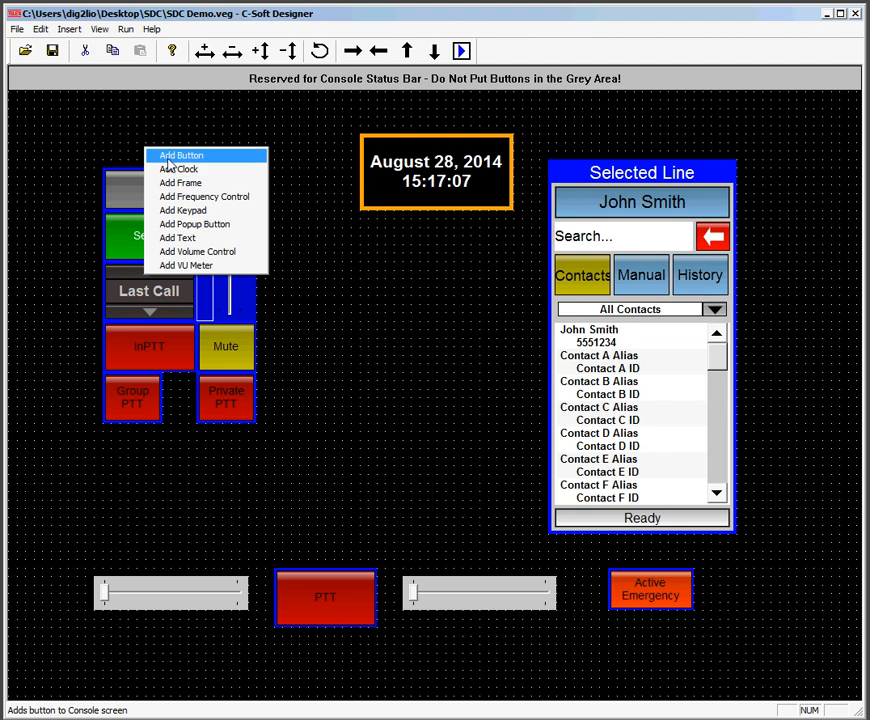
{"action": "left_click", "coordinate": [169, 158]}
{"action": "left_click_drag", "start_coordinate": [162, 154], "coordinate": [124, 133]}
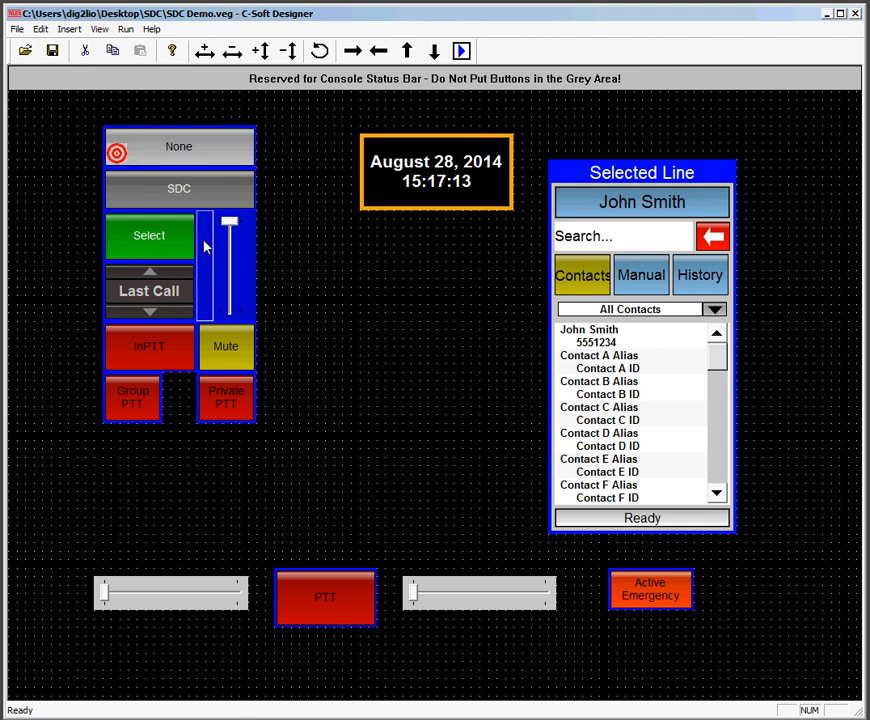
Assign the Per Line Call History Window function to the button above SDC
{"action": "right_click", "coordinate": [180, 149]}
{"action": "left_click", "coordinate": [195, 155]}
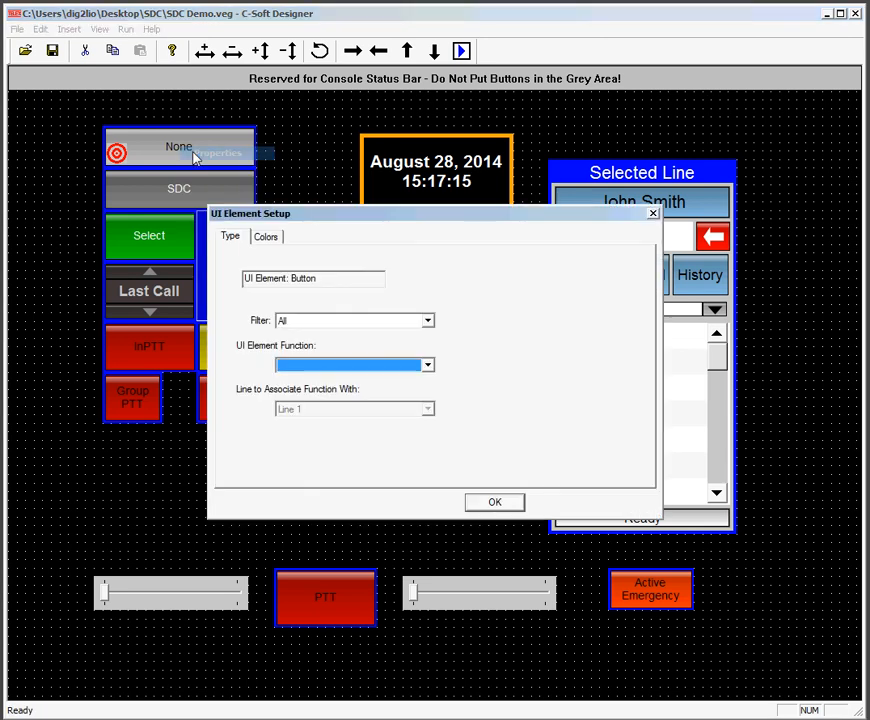
{"action": "left_click", "coordinate": [297, 364]}
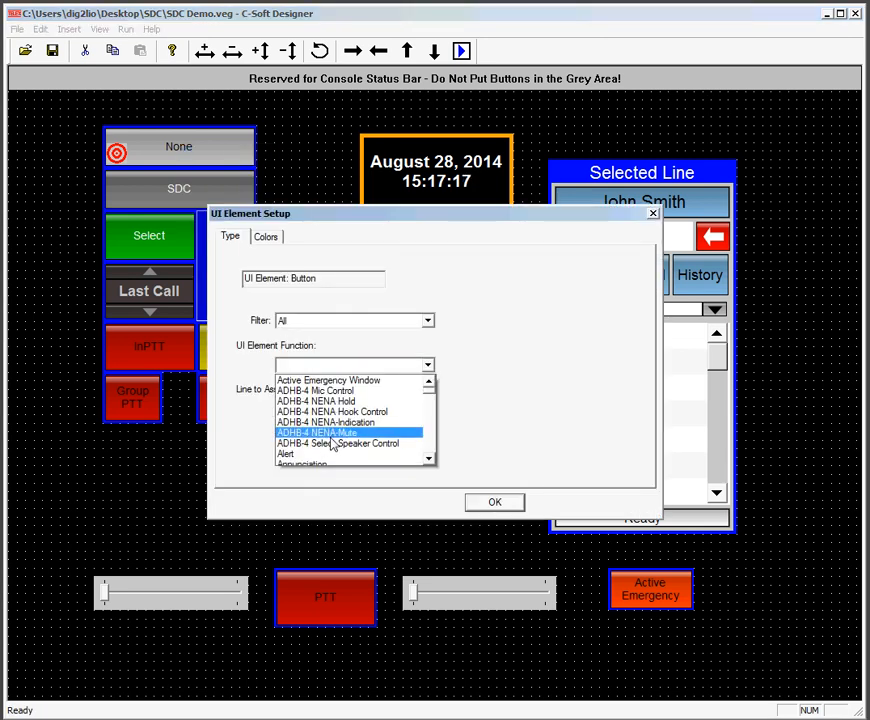
{"action": "scroll", "coordinate": [331, 443], "scroll_direction": "down", "scroll_amount": 10}
{"action": "scroll", "coordinate": [329, 443], "scroll_direction": "down", "scroll_amount": 5}
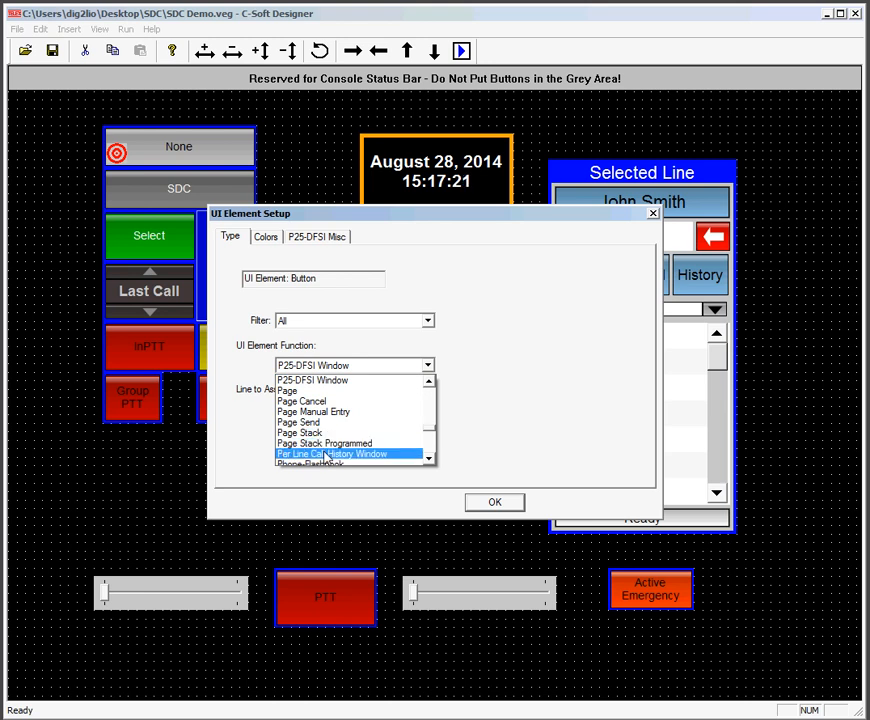
{"action": "left_click", "coordinate": [325, 455]}
{"action": "left_click", "coordinate": [478, 504]}
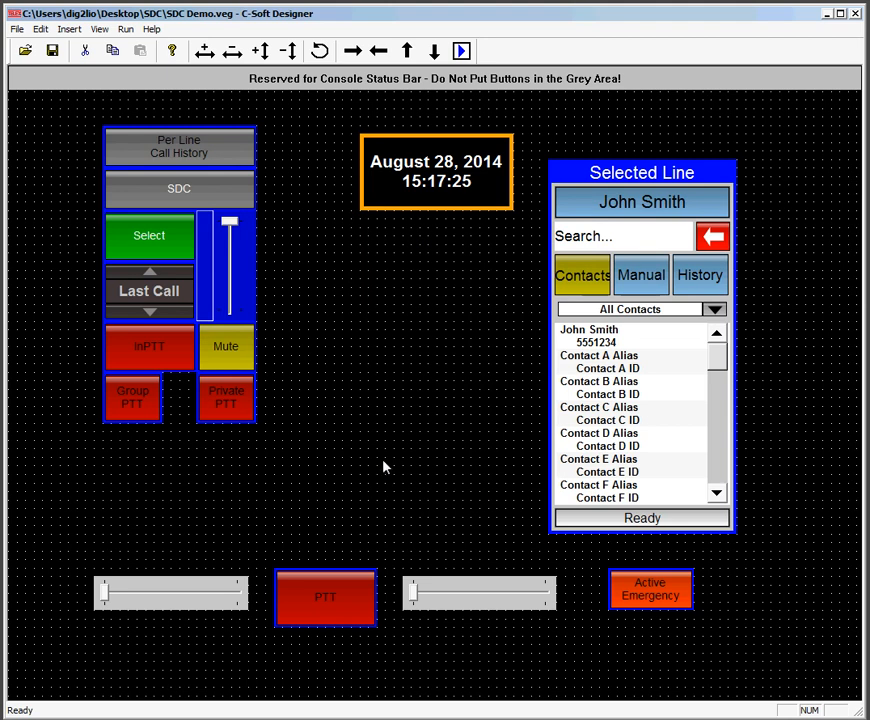
Add a new button in the empty area below the date and time display
{"action": "right_click", "coordinate": [322, 370]}
{"action": "left_click", "coordinate": [356, 377]}
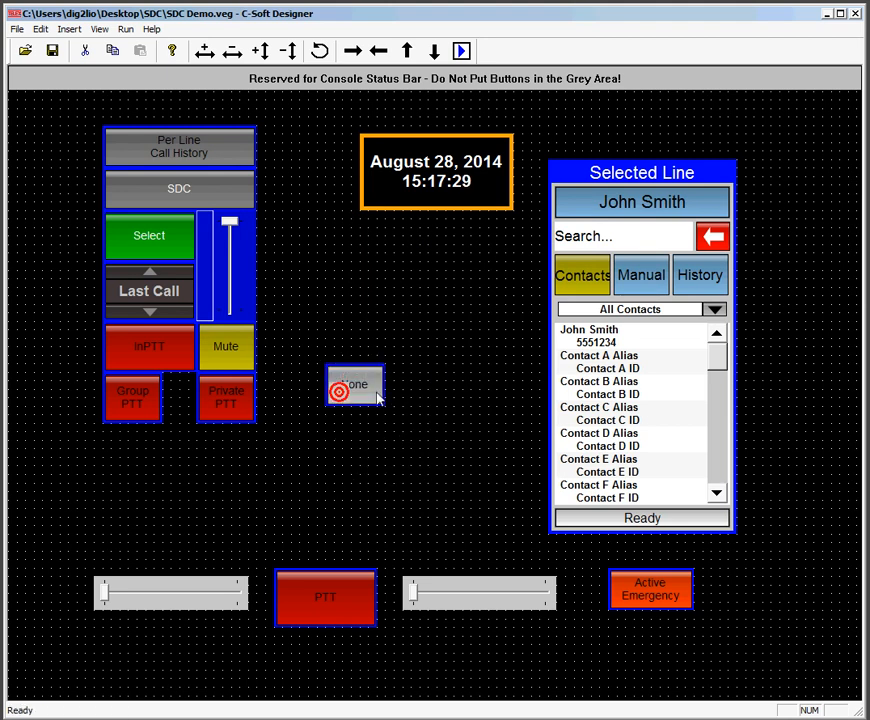
{"action": "mouse_move", "coordinate": [405, 390]}
{"action": "left_mouse_down"}
{"action": "mouse_move", "coordinate": [414, 365]}
{"action": "mouse_move", "coordinate": [400, 377]}
{"action": "left_mouse_up"}
Assign the Radio Status function on Line 1 to the new button below the clock
{"action": "right_click", "coordinate": [383, 377]}
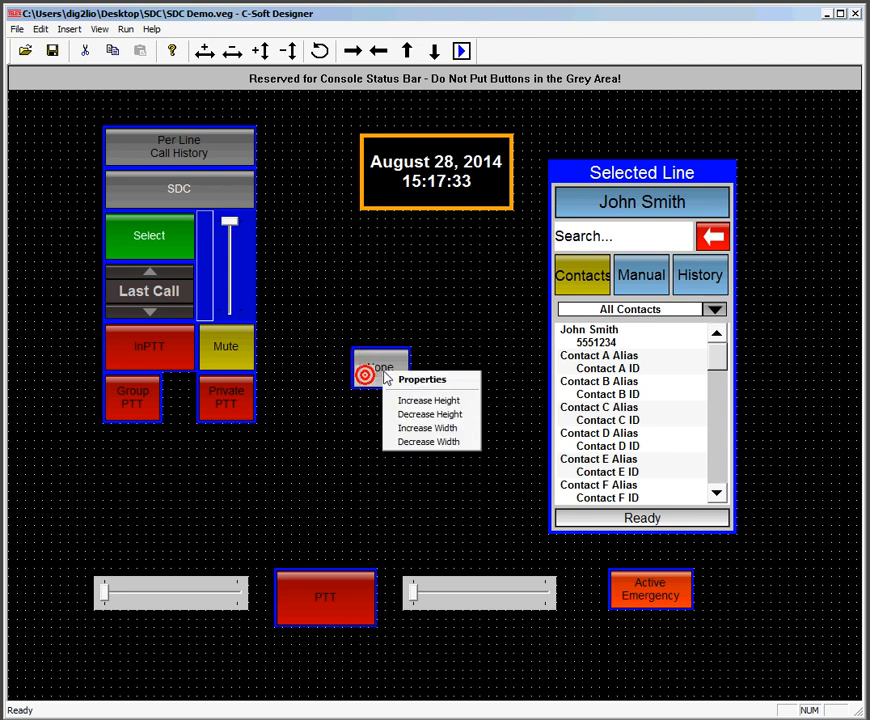
{"action": "left_click", "coordinate": [402, 382]}
{"action": "left_click", "coordinate": [404, 382]}
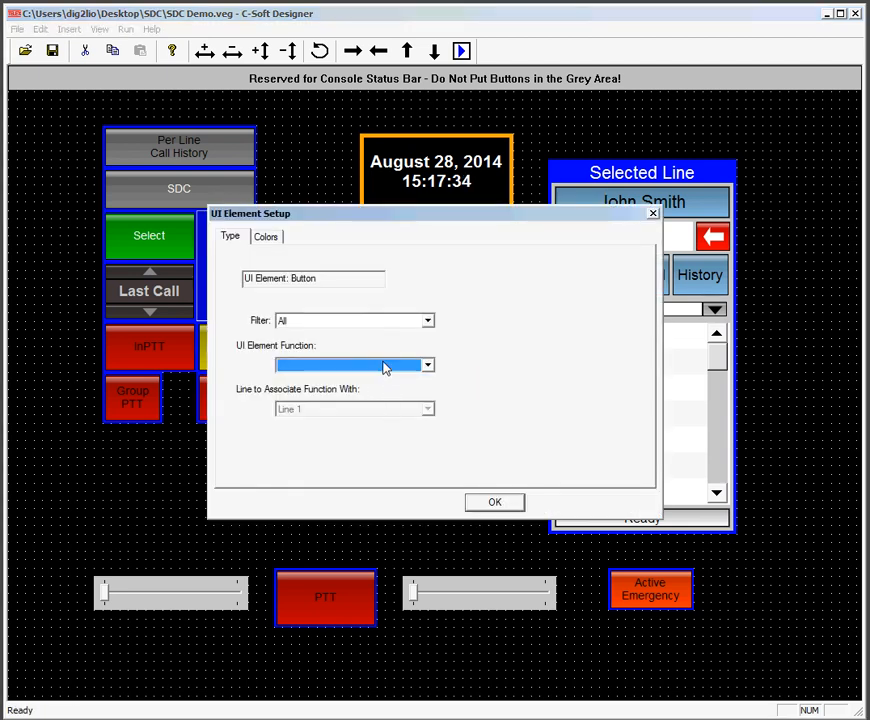
{"action": "left_click", "coordinate": [383, 366]}
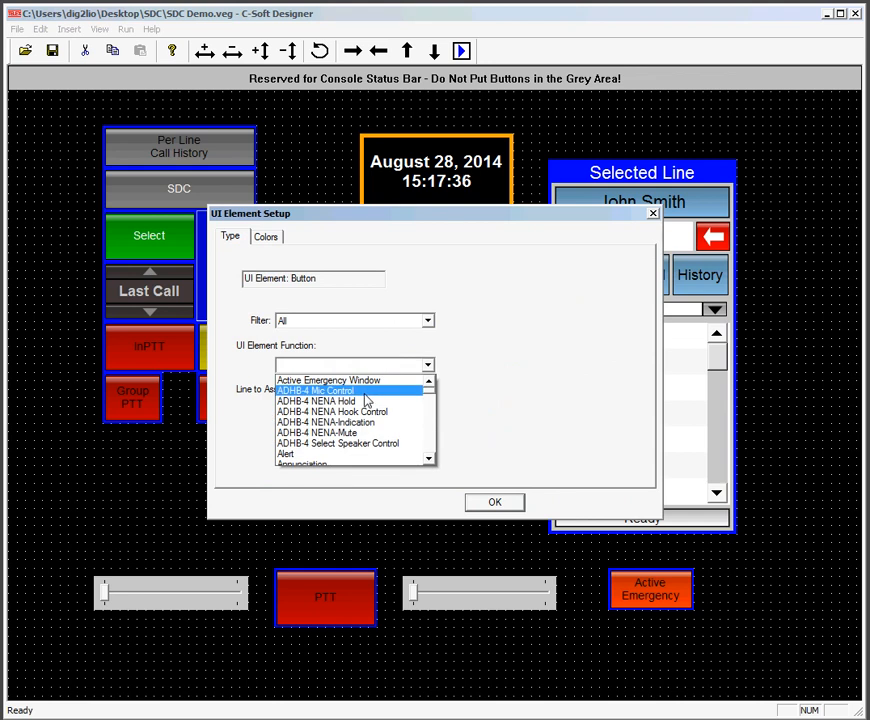
{"action": "key", "text": "s"}
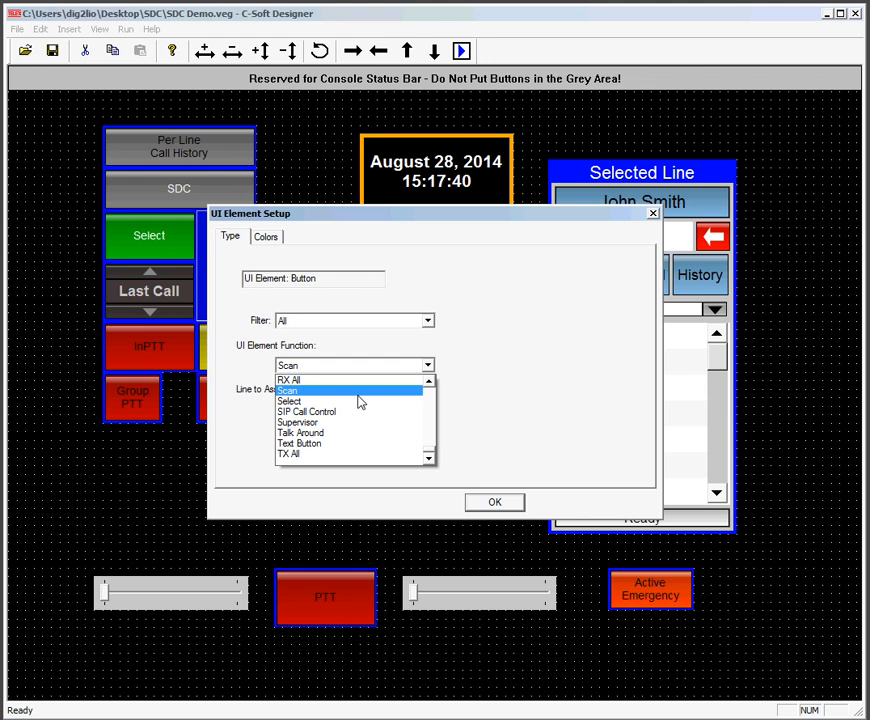
{"action": "key", "text": "r"}
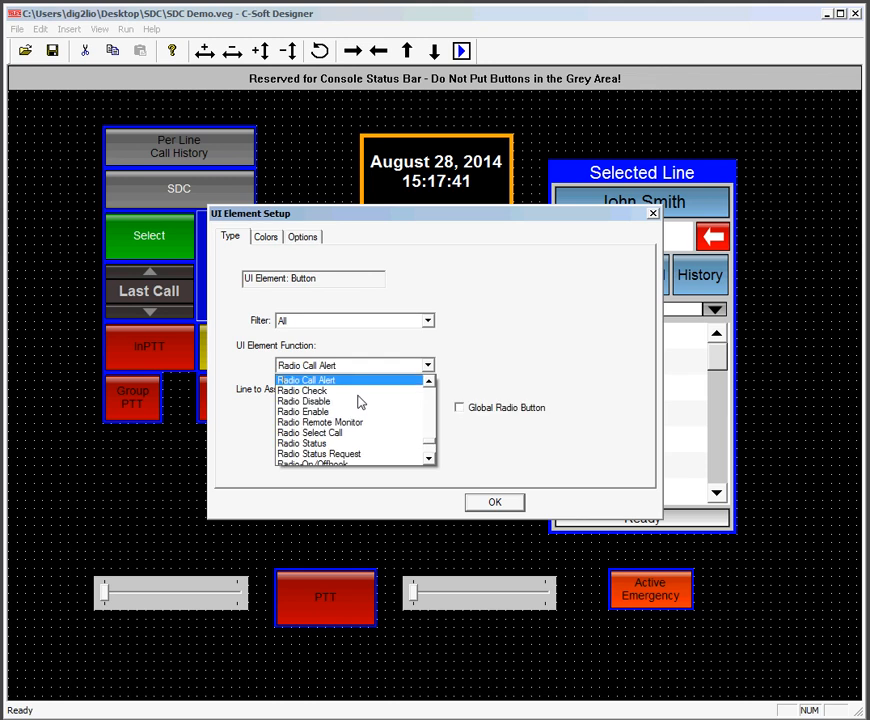
{"action": "left_click", "coordinate": [342, 444]}
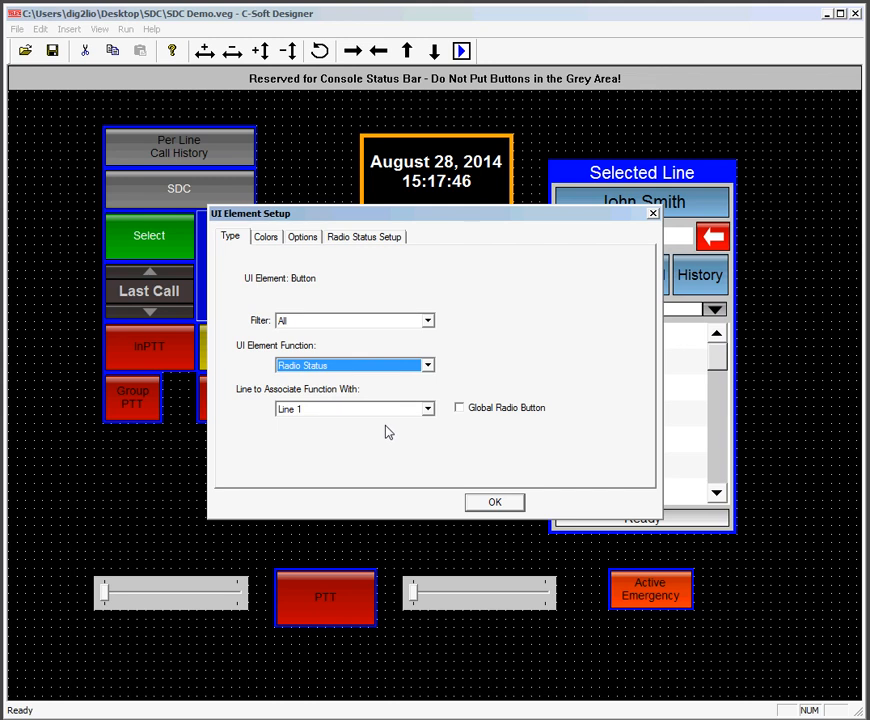
Add Let's get lunch (9) to the button's selected radio statuses
{"action": "left_click", "coordinate": [376, 240]}
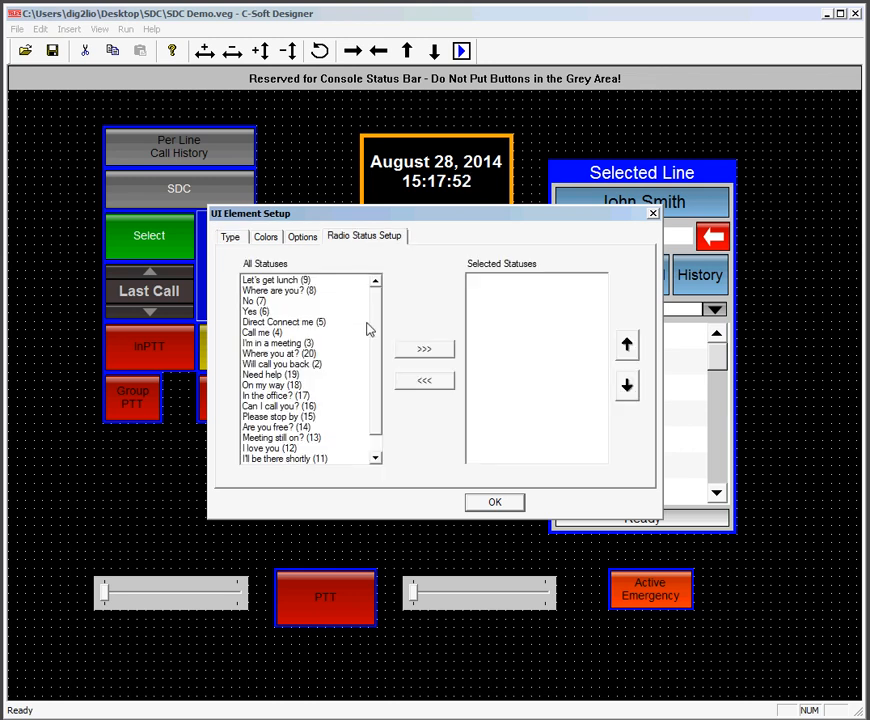
{"action": "left_click", "coordinate": [281, 281]}
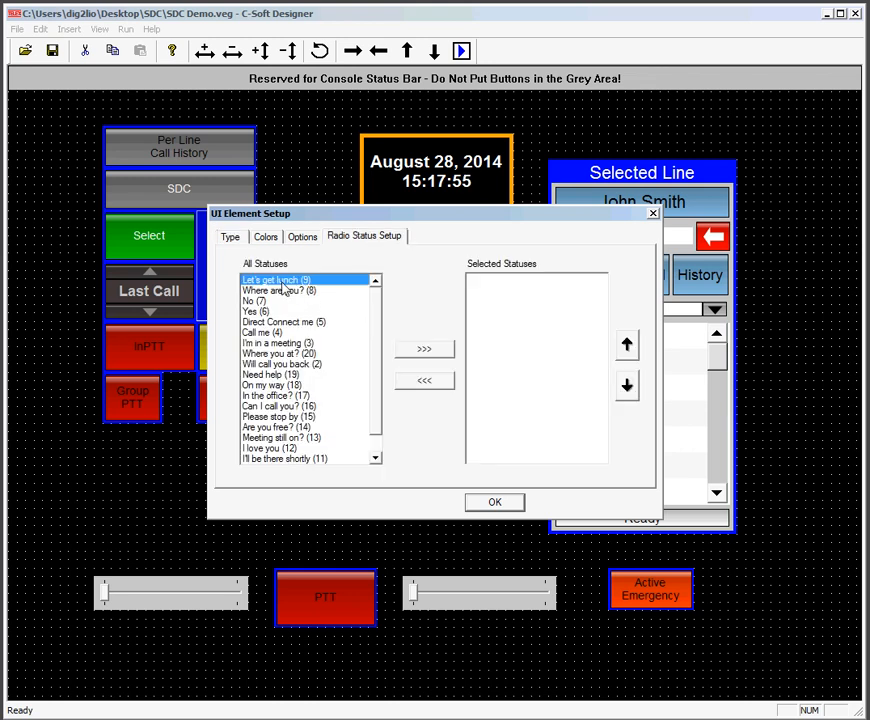
{"action": "left_click", "coordinate": [423, 351]}
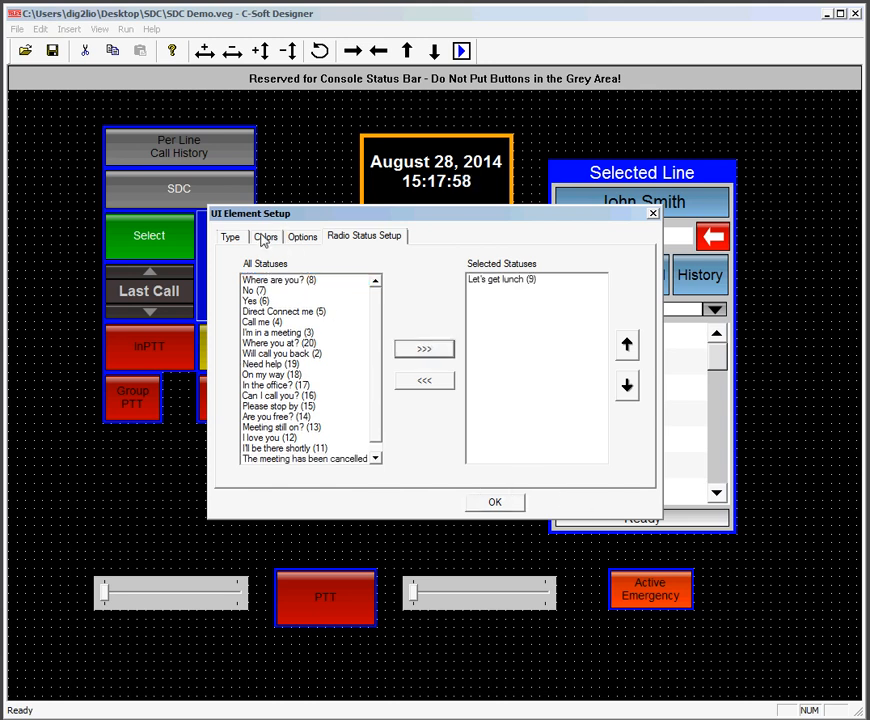
{"action": "left_click", "coordinate": [525, 281]}
{"action": "left_click", "coordinate": [472, 282]}
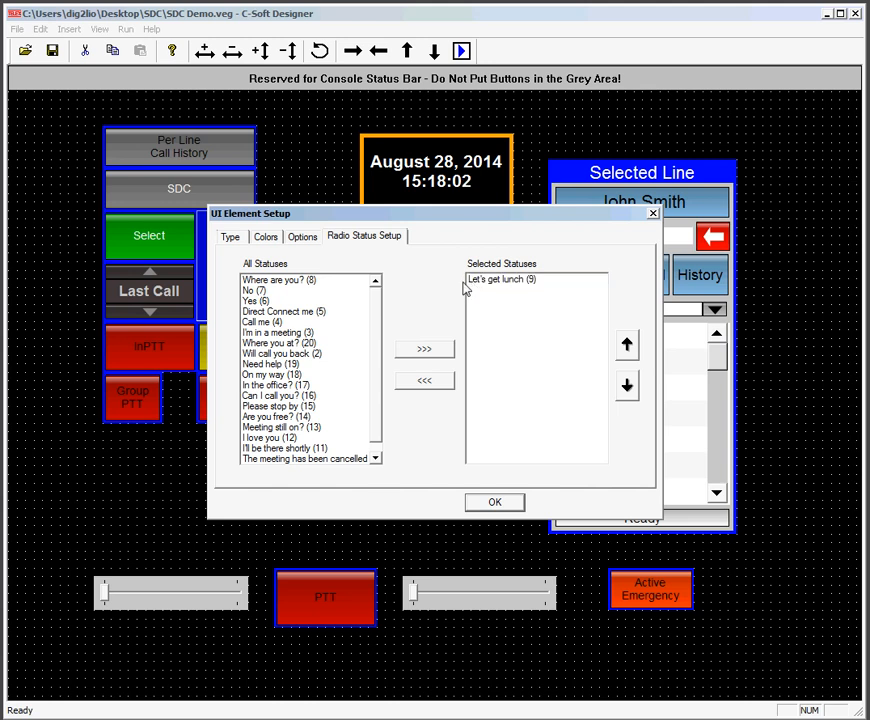
{"action": "left_click", "coordinate": [474, 283]}
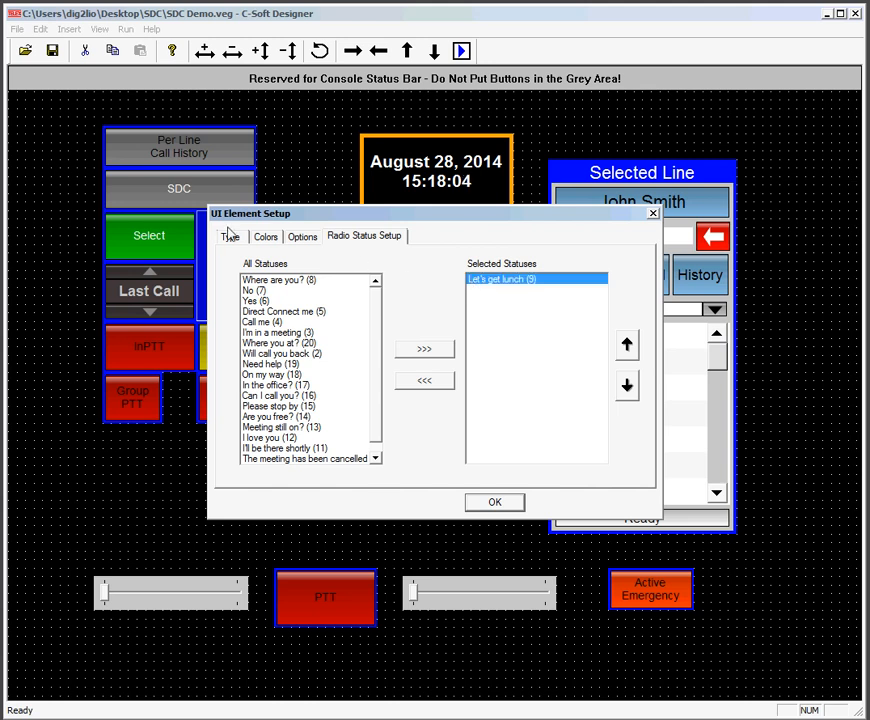
Extend the status button's button-up text to "Send Status" with "Let's get lunch" on its own line below
{"action": "left_click", "coordinate": [266, 237]}
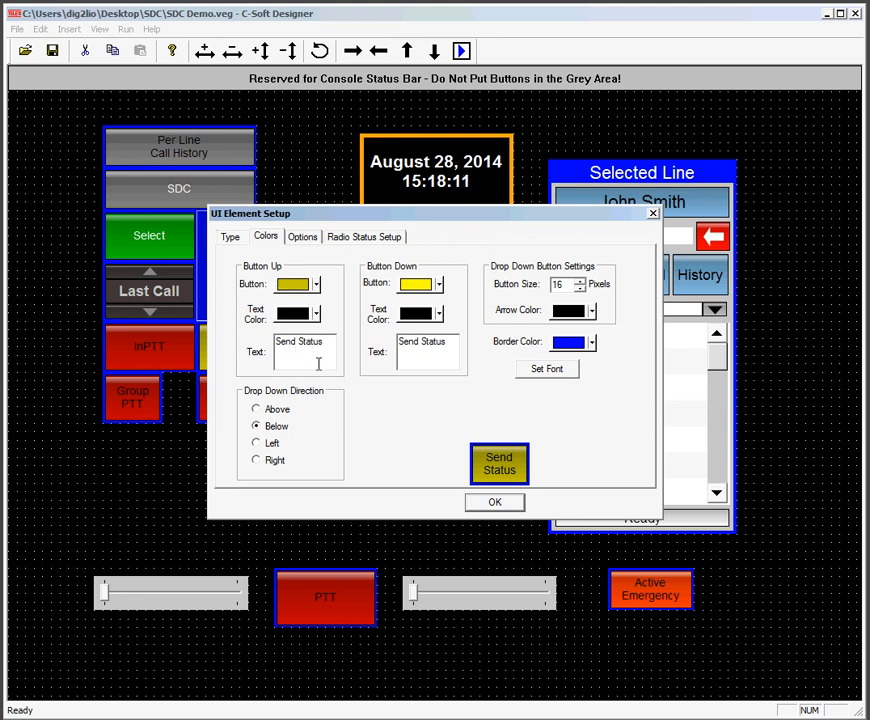
{"action": "type", "text": "Lret"}
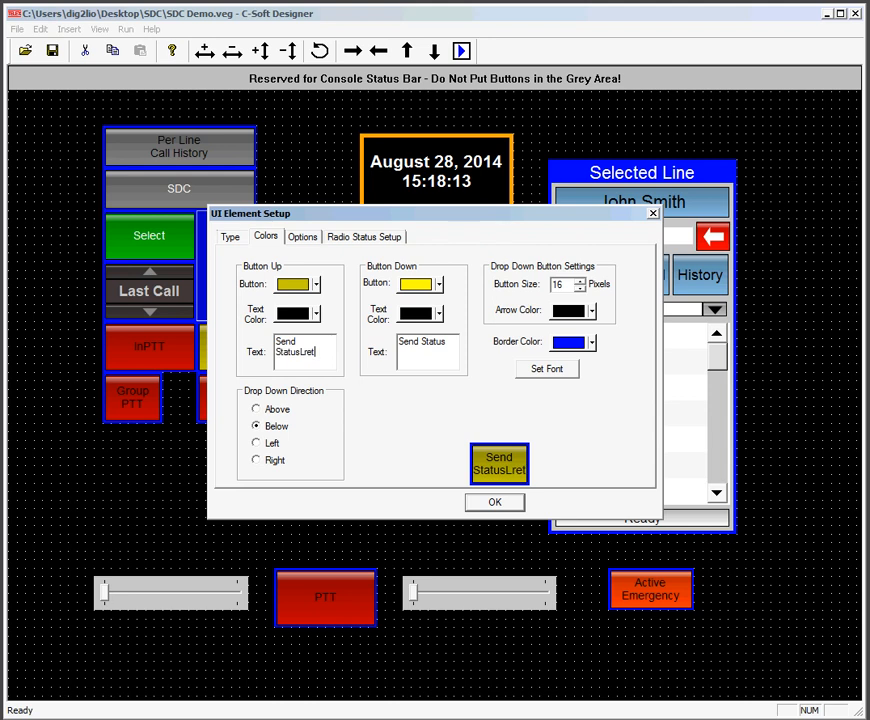
{"action": "type", "text": "'s "}
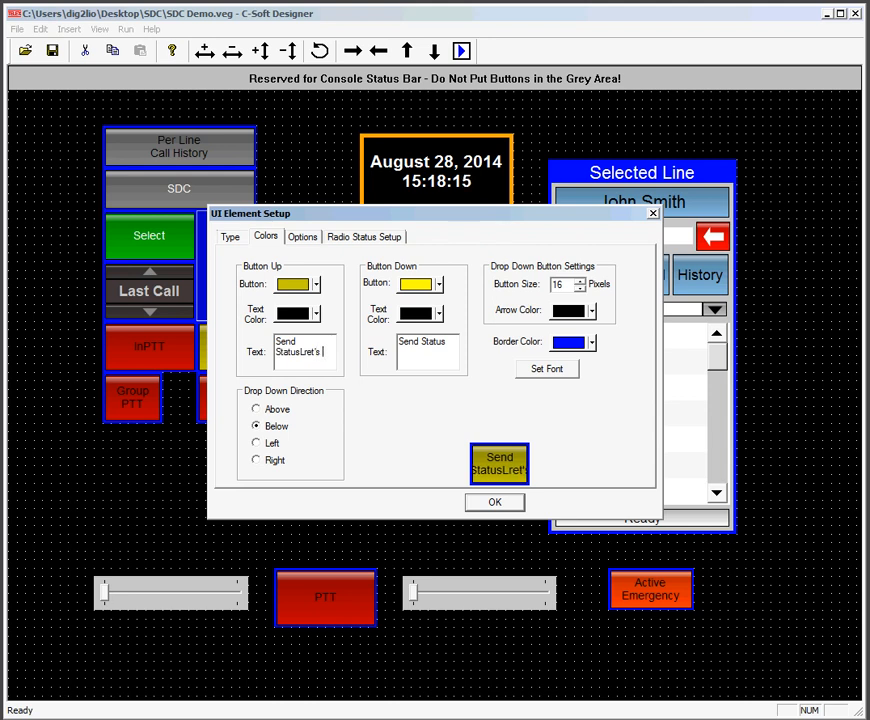
{"action": "type", "text": "get lunch"}
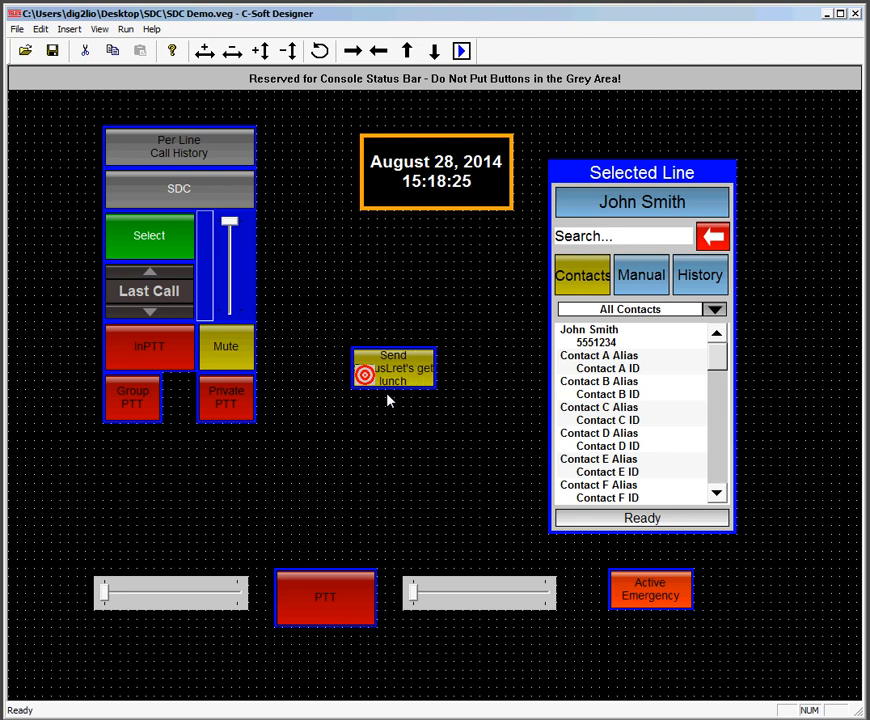
{"action": "right_click", "coordinate": [382, 368]}
{"action": "left_click", "coordinate": [421, 377]}
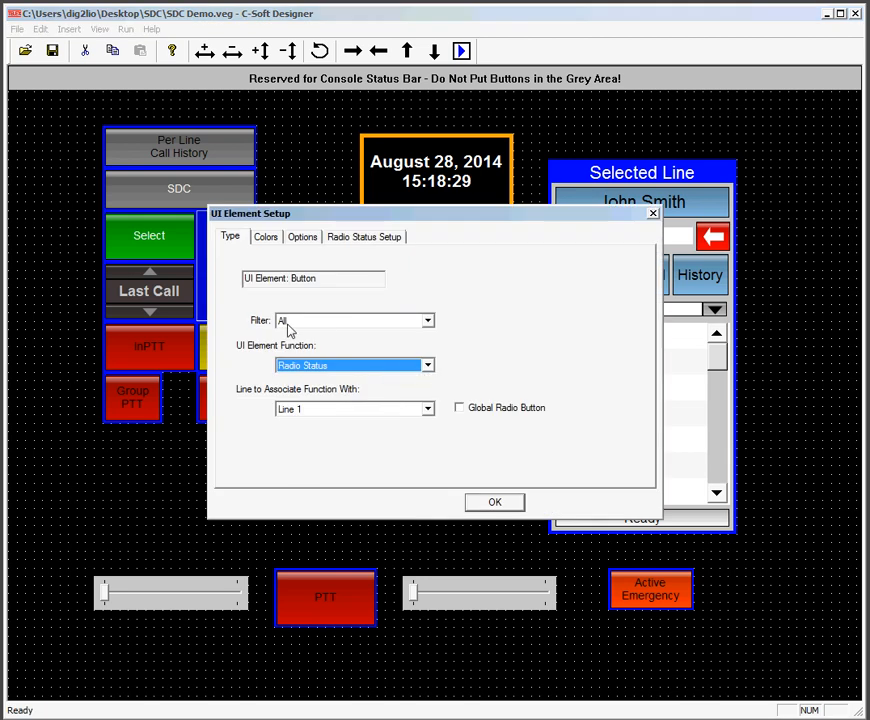
{"action": "left_click", "coordinate": [270, 237]}
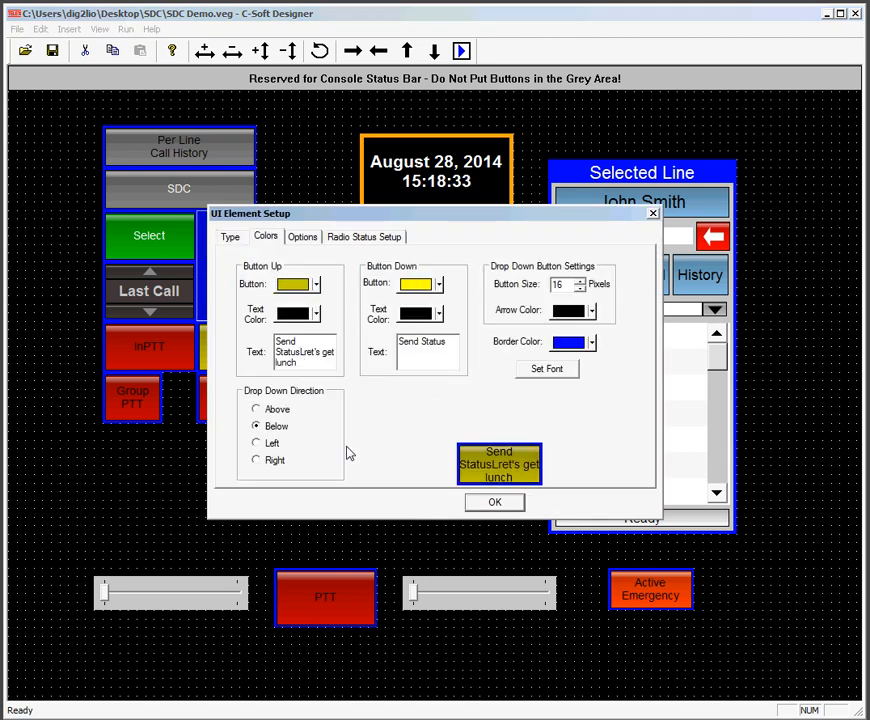
{"action": "key", "text": "Return"}
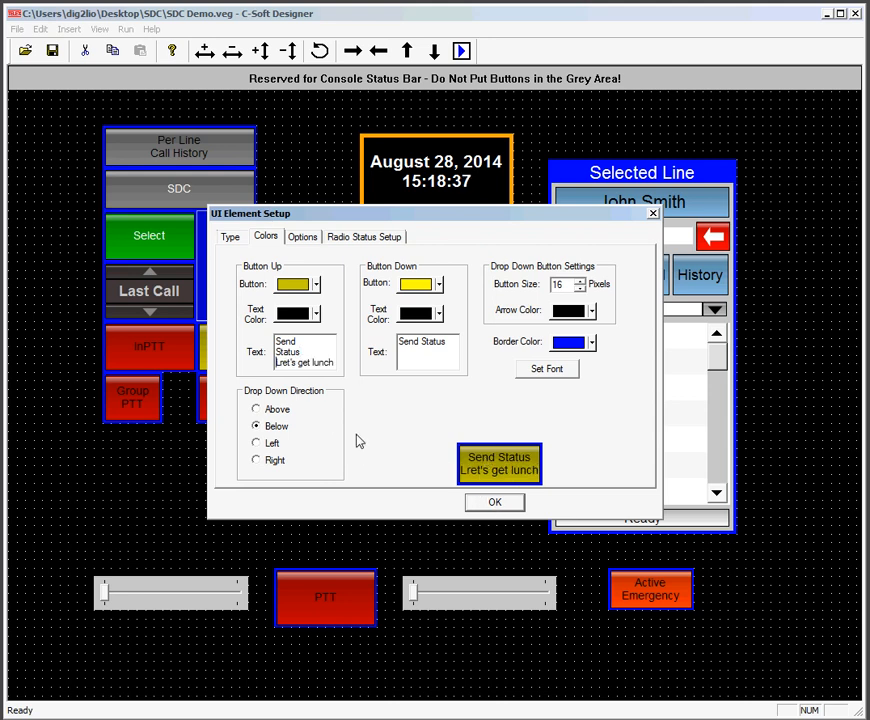
{"action": "key", "text": "BackSpace"}
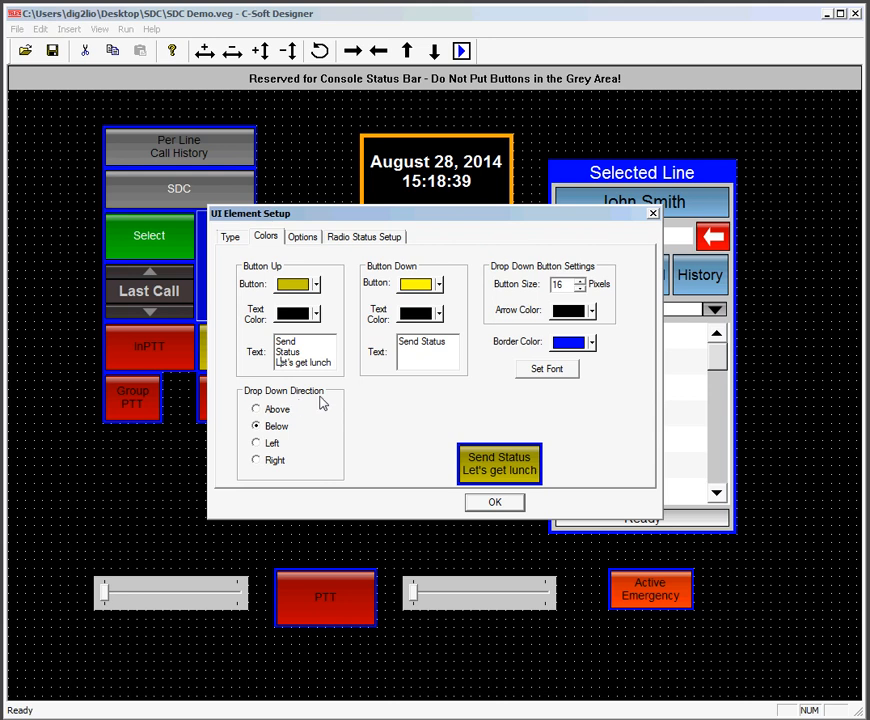
{"action": "left_click", "coordinate": [497, 505]}
Move the Let's get lunch button higher, and add a second button of matching width below it
{"action": "left_click_drag", "start_coordinate": [398, 377], "coordinate": [418, 323]}
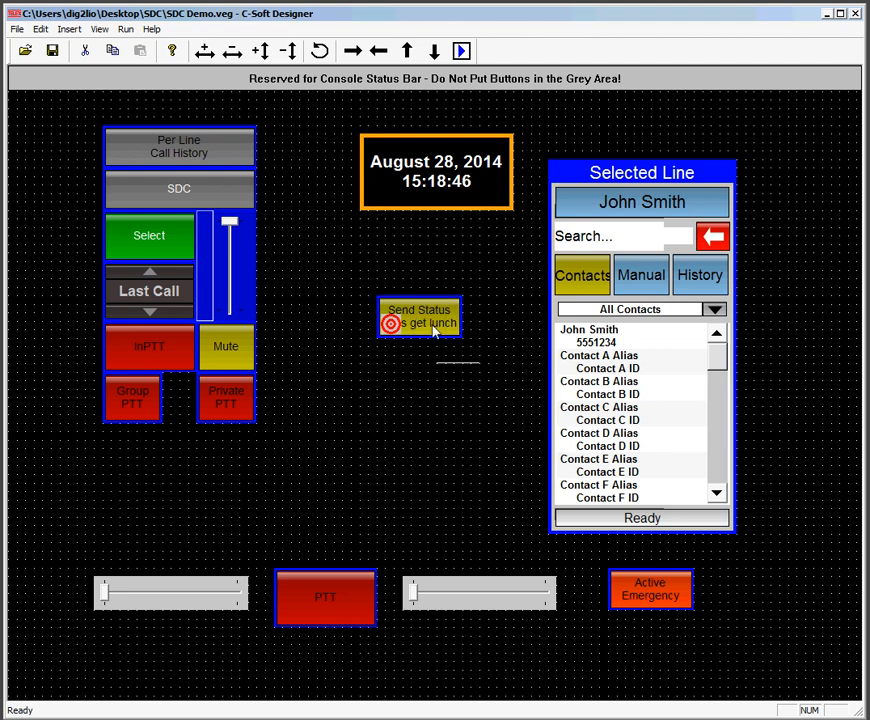
{"action": "right_click", "coordinate": [418, 380]}
{"action": "left_click", "coordinate": [450, 384]}
{"action": "left_click_drag", "start_coordinate": [461, 409], "coordinate": [424, 394]}
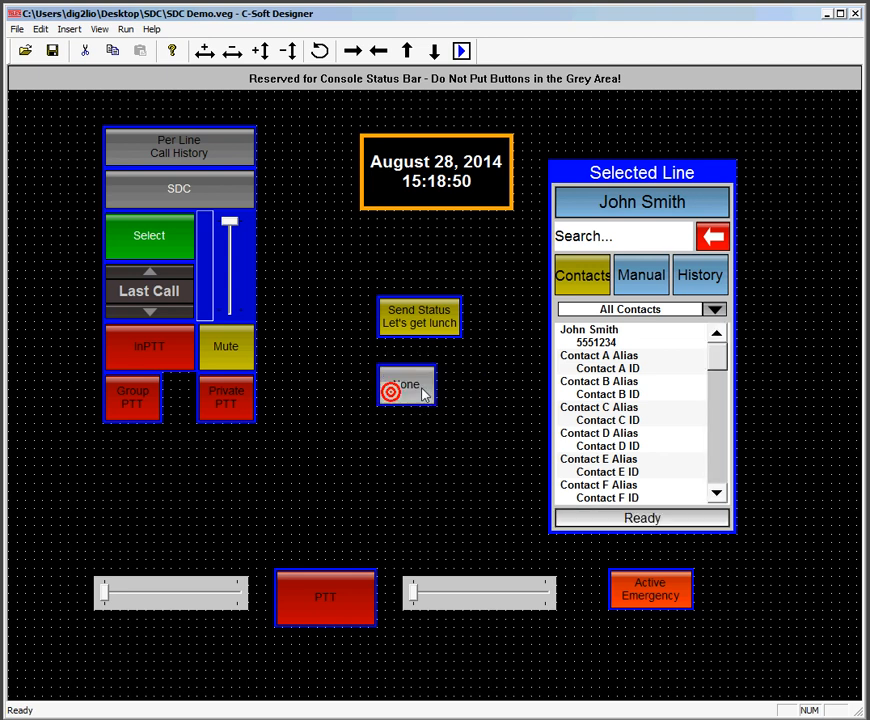
{"action": "key", "text": "shift+Right"}
{"action": "key", "text": "shift+Right"}
Assign the Radio Status function on Line 1 to the blank button below the Let's get lunch button
{"action": "right_click", "coordinate": [424, 395]}
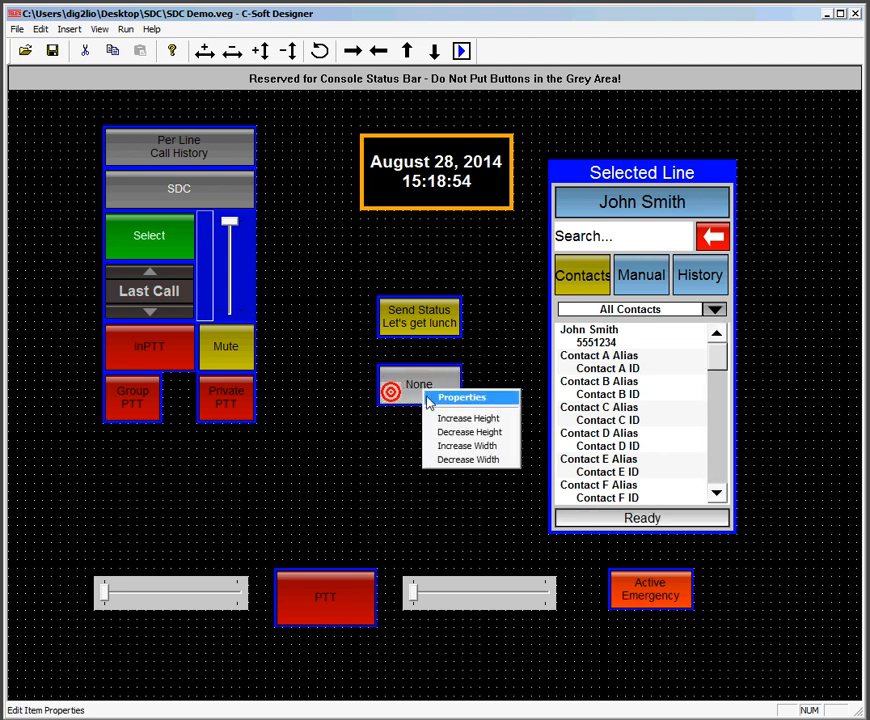
{"action": "left_click", "coordinate": [431, 398]}
{"action": "left_click", "coordinate": [380, 368]}
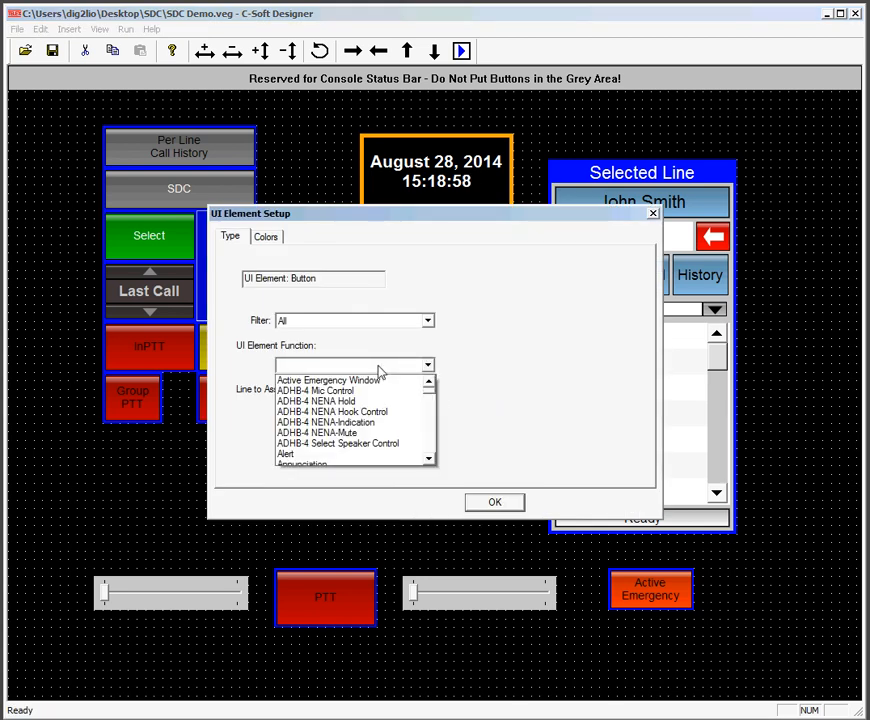
{"action": "key", "text": "r"}
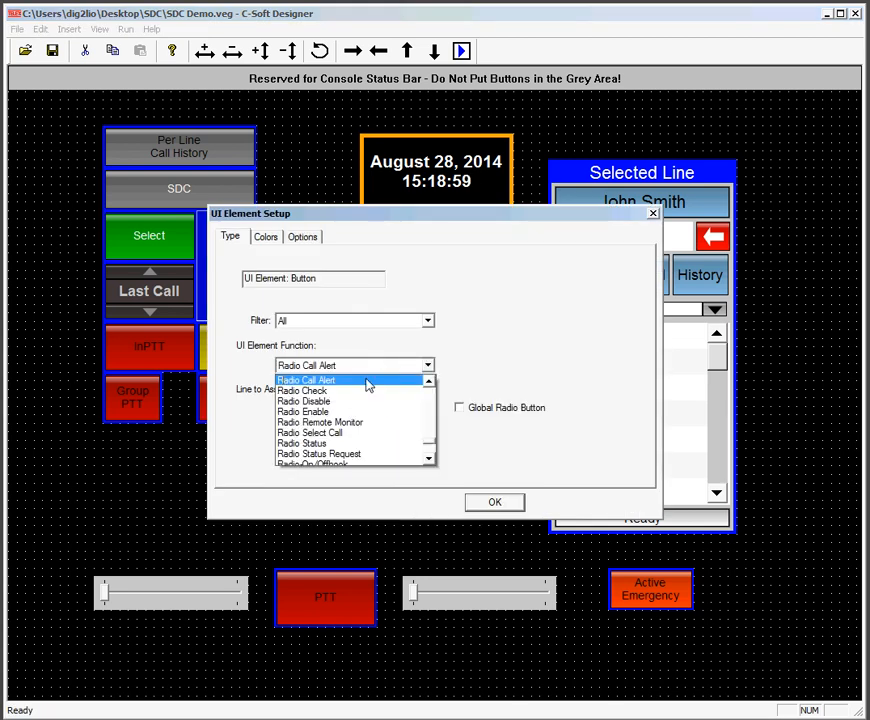
{"action": "left_click", "coordinate": [353, 445]}
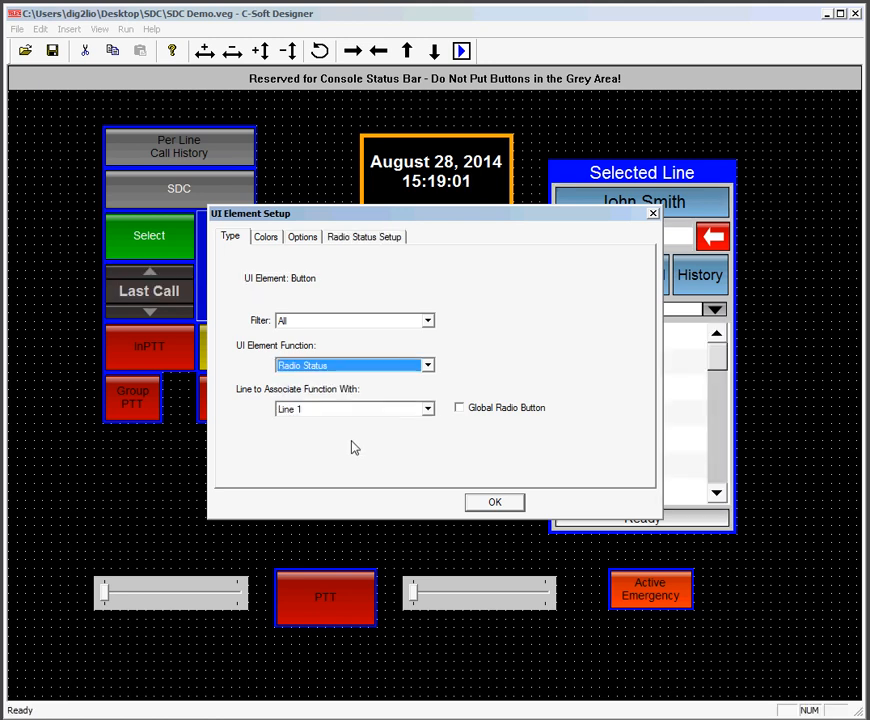
Add every radio status except Let's get lunch (9) to the second status button's selected statuses
{"action": "left_click", "coordinate": [367, 238]}
{"action": "left_click_drag", "start_coordinate": [293, 296], "coordinate": [282, 466]}
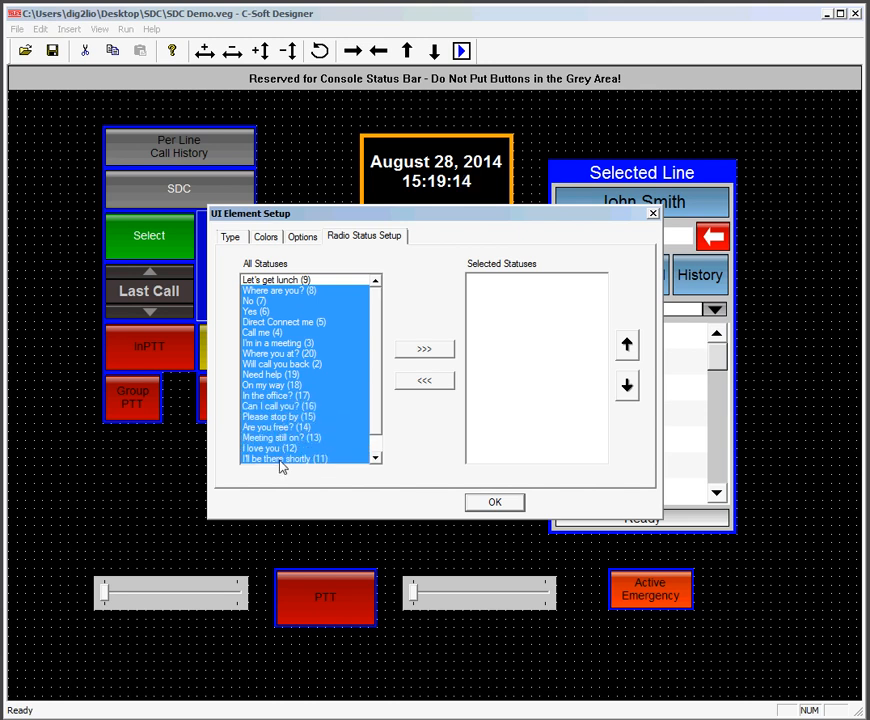
{"action": "left_click", "coordinate": [435, 352]}
{"action": "left_click", "coordinate": [285, 291]}
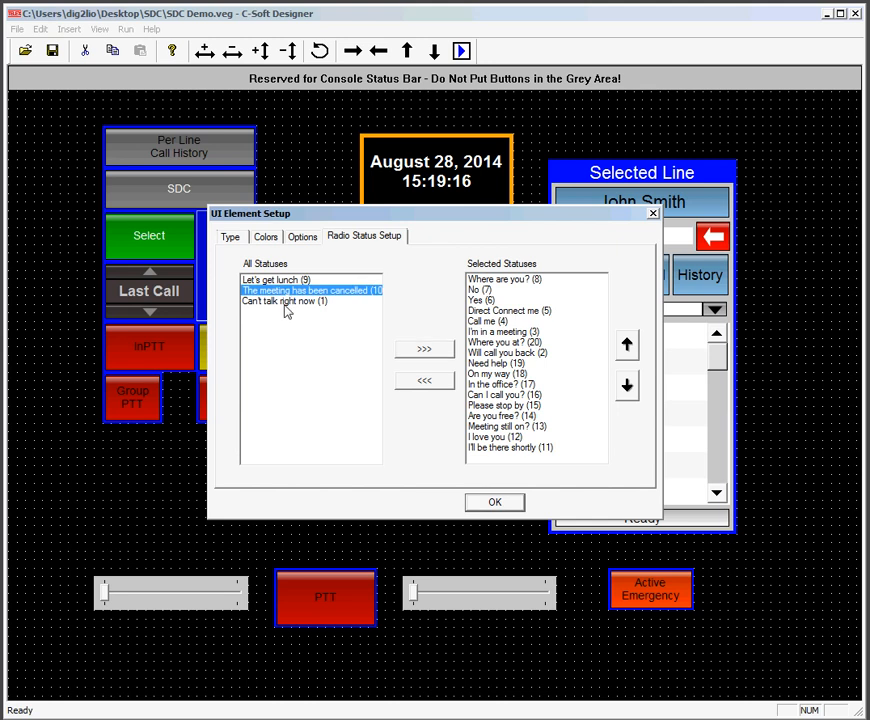
{"action": "left_click", "coordinate": [287, 307], "text": "ctrl"}
{"action": "left_click", "coordinate": [445, 354]}
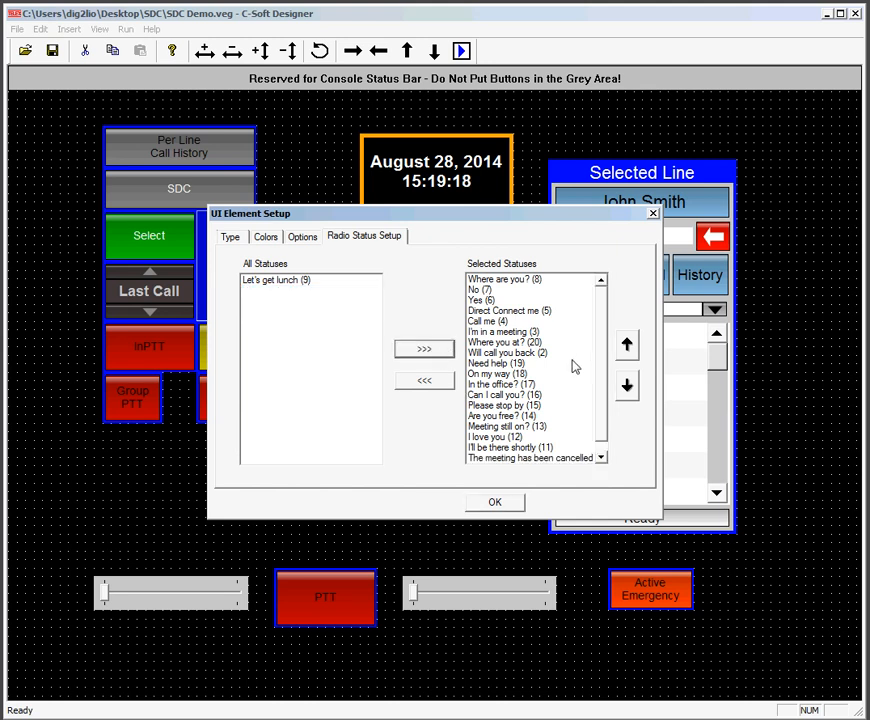
{"action": "left_click", "coordinate": [494, 502]}
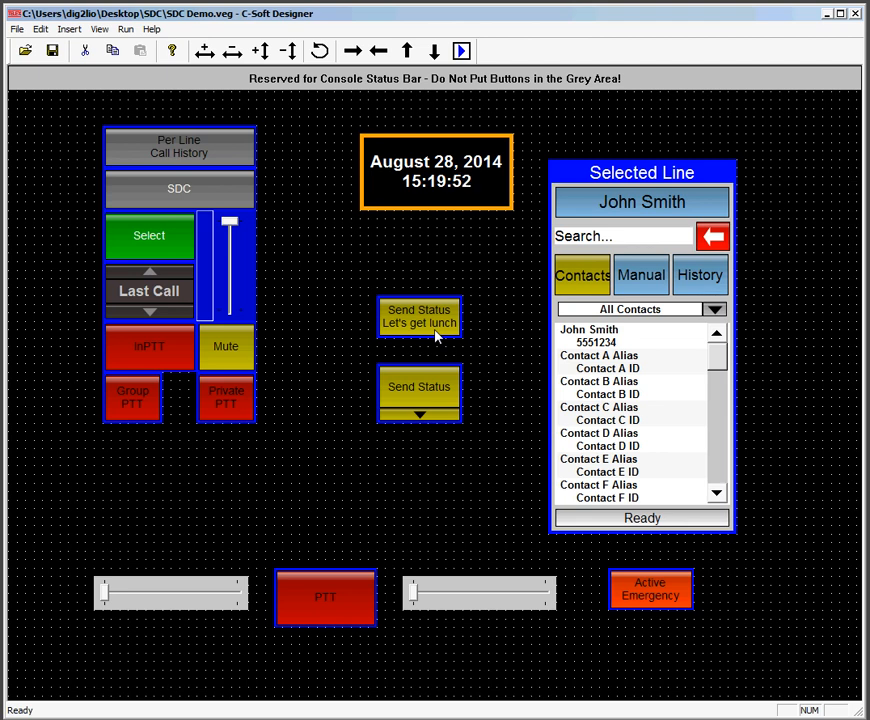
Save the design as SDC Demo2.veg, replacing the existing file, and dismiss the design error report
{"action": "left_click", "coordinate": [54, 55]}
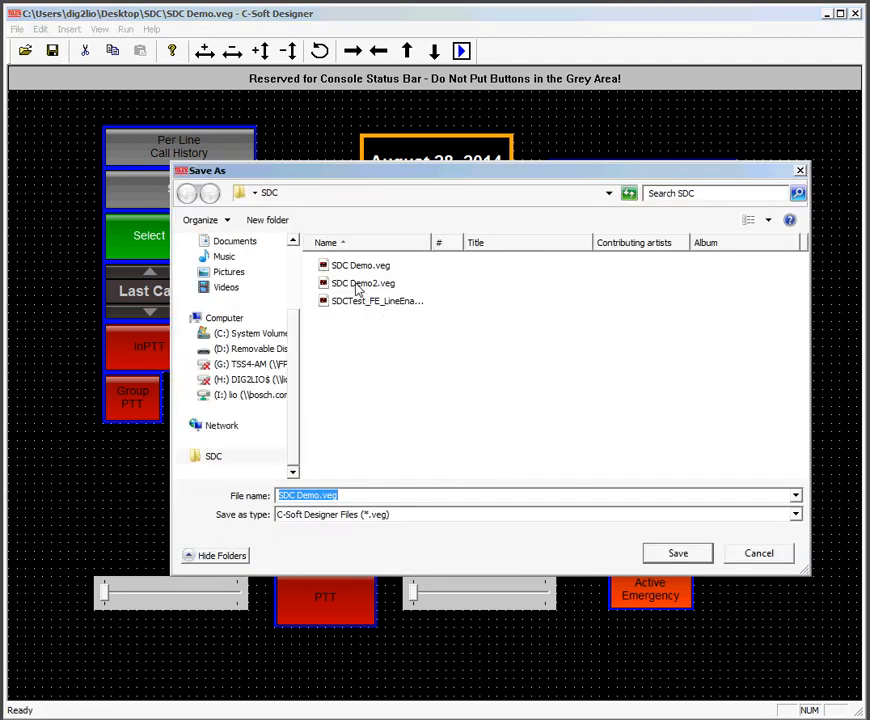
{"action": "left_click", "coordinate": [358, 285]}
{"action": "left_click", "coordinate": [660, 554]}
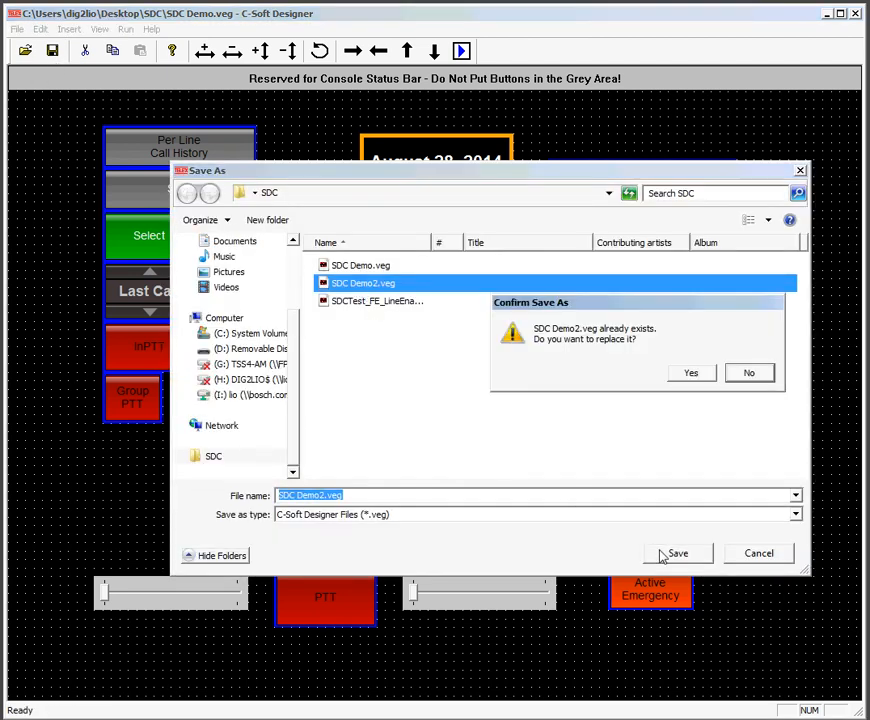
{"action": "left_click", "coordinate": [688, 374]}
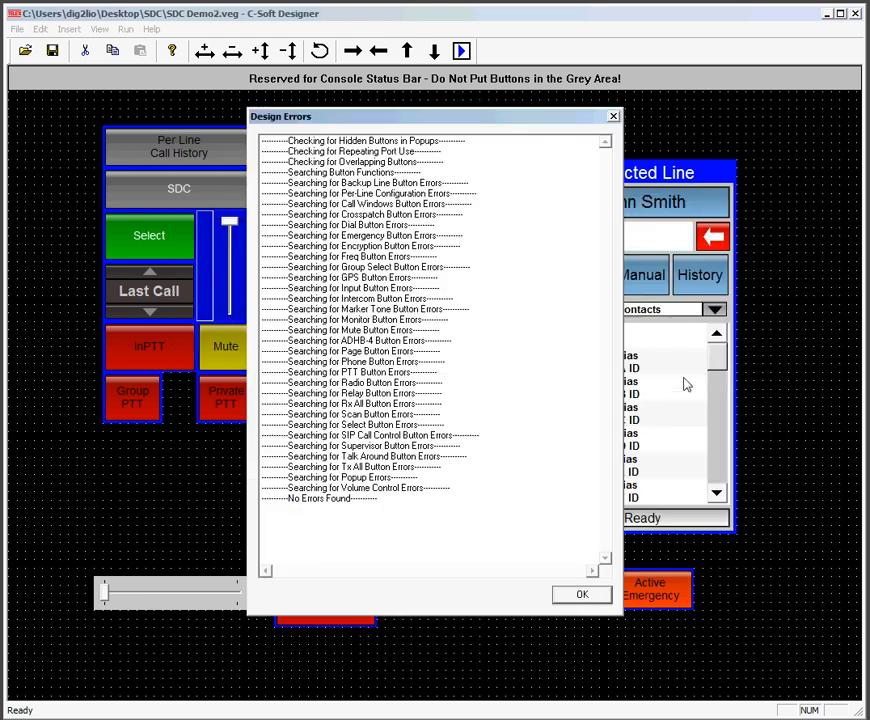
{"action": "left_click", "coordinate": [566, 598]}
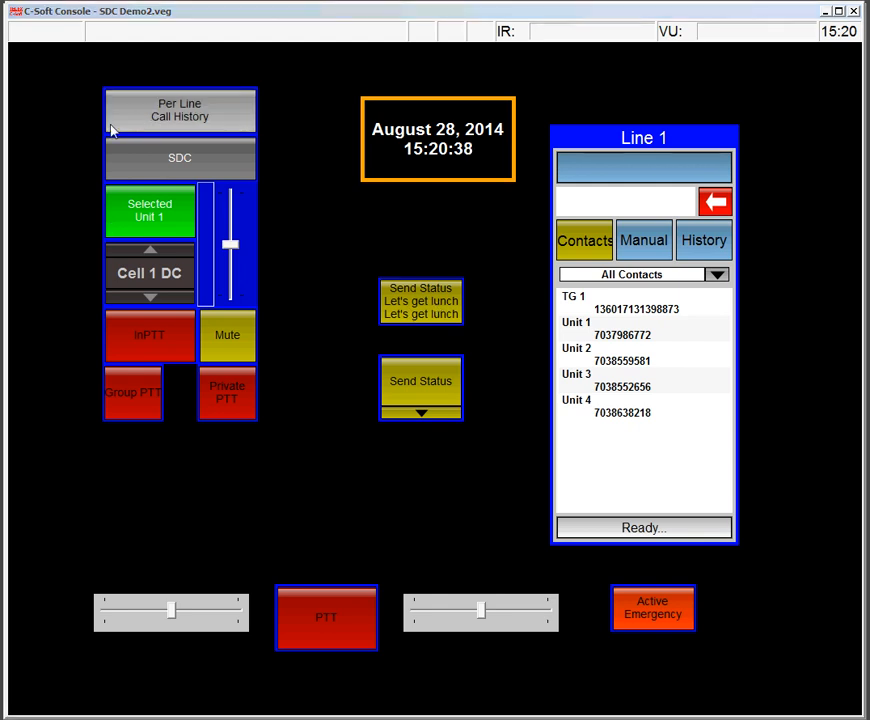
In C-Soft Console, open the Line 1 Per Line Call History window and move it beside the lower Send Status button
{"action": "left_click_drag", "start_coordinate": [442, 293], "coordinate": [748, 389]}
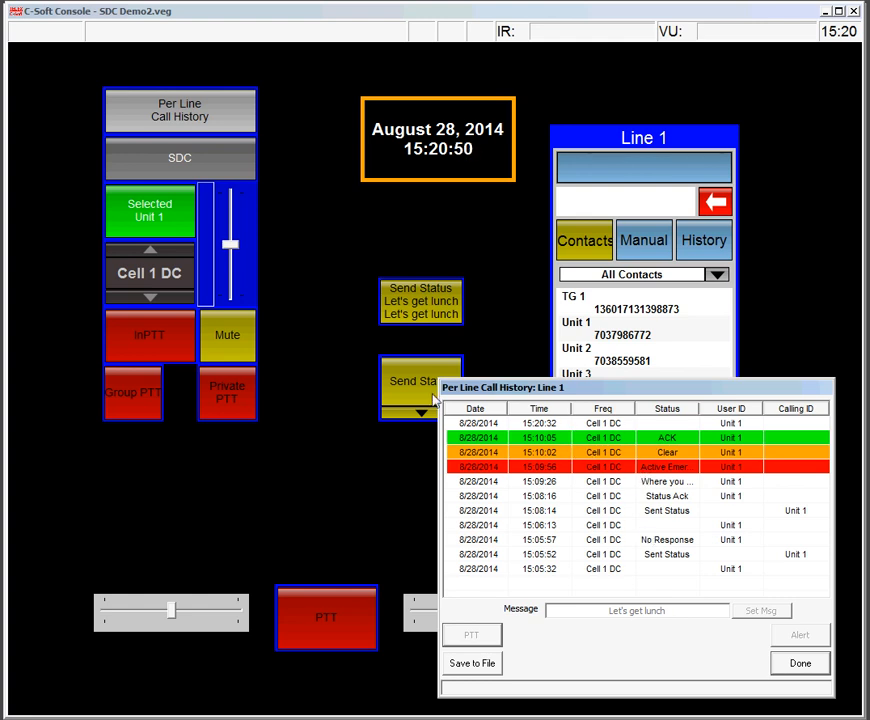
Send the Direct Connect me status to contact Unit 1 with the lower Send Status button
{"action": "left_click", "coordinate": [612, 338]}
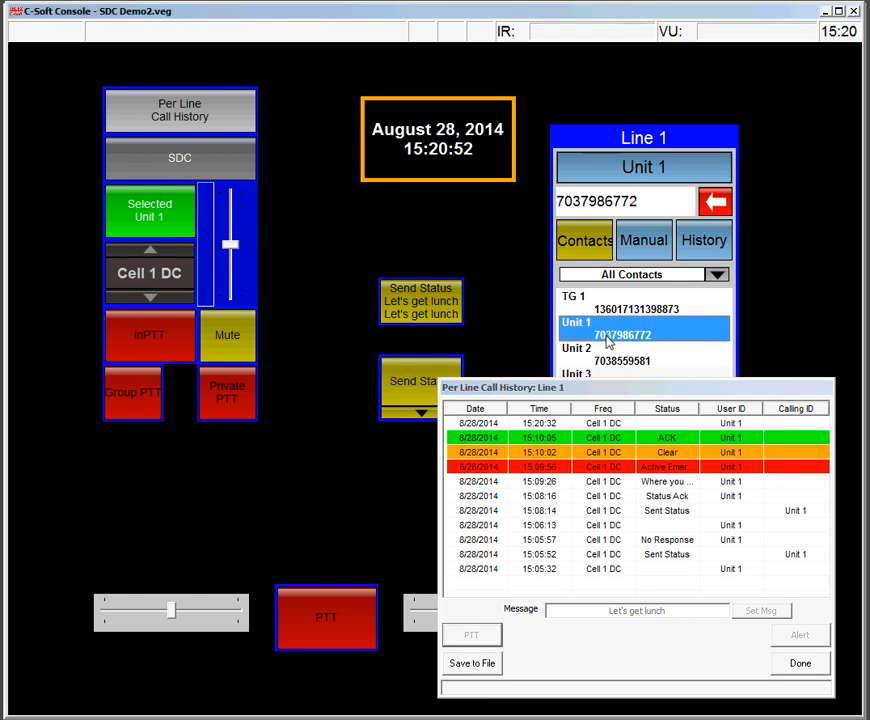
{"action": "left_click", "coordinate": [406, 413]}
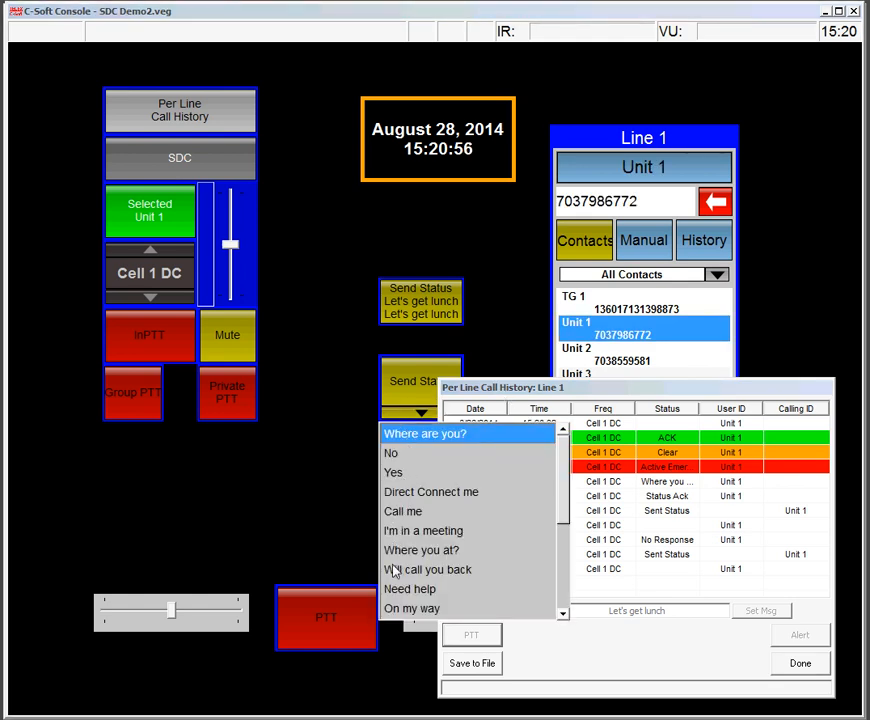
{"action": "left_click", "coordinate": [414, 492]}
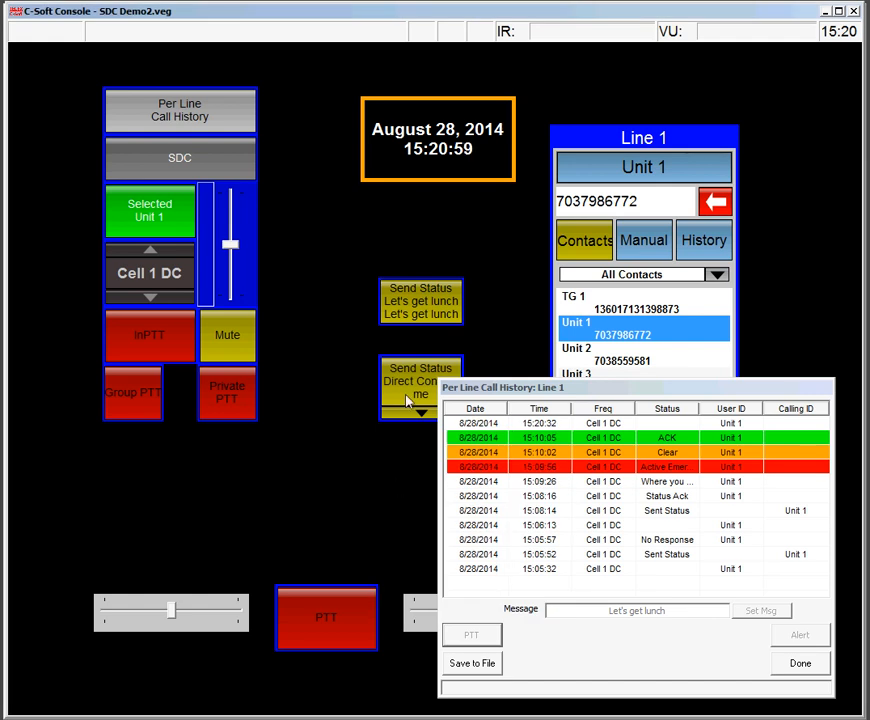
{"action": "left_click", "coordinate": [418, 383]}
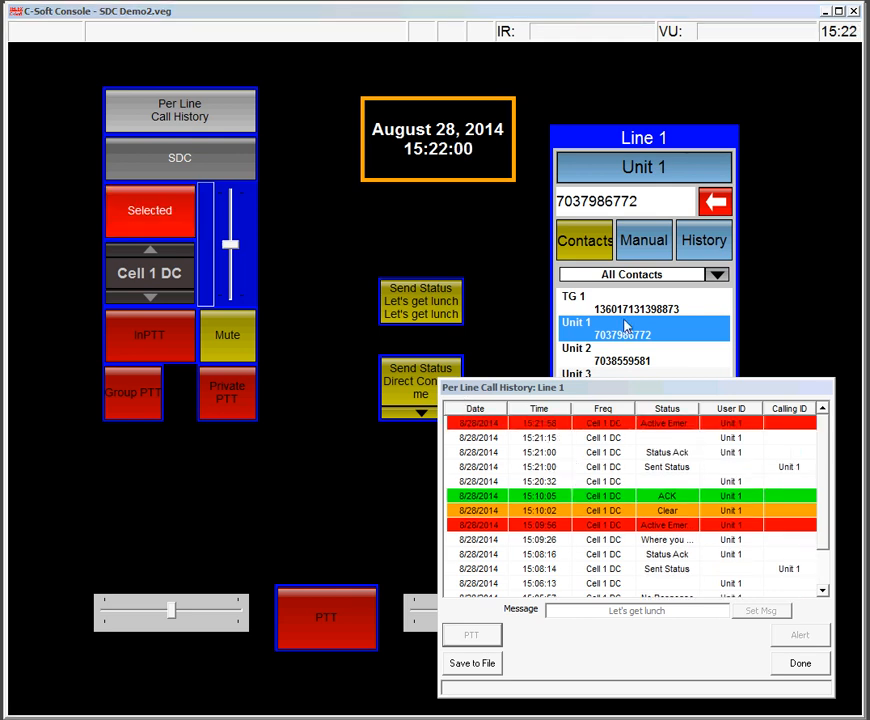
Clear and acknowledge Unit 1's Line 1 emergency in the Active Emergency window, and close it along with the call history window
{"action": "left_click_drag", "start_coordinate": [630, 390], "coordinate": [591, 358]}
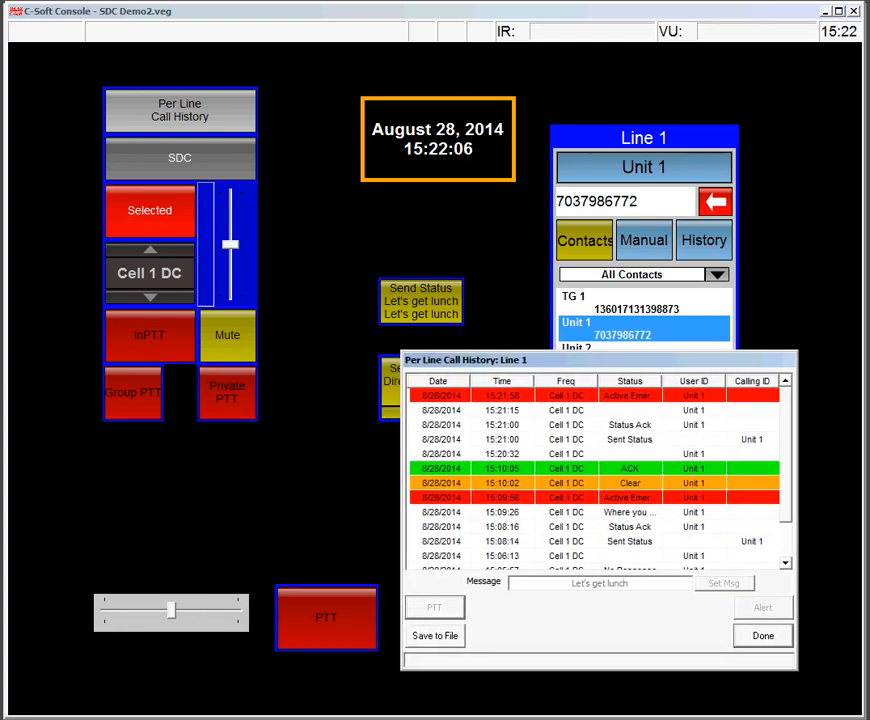
{"action": "left_click_drag", "start_coordinate": [507, 35], "coordinate": [779, 117]}
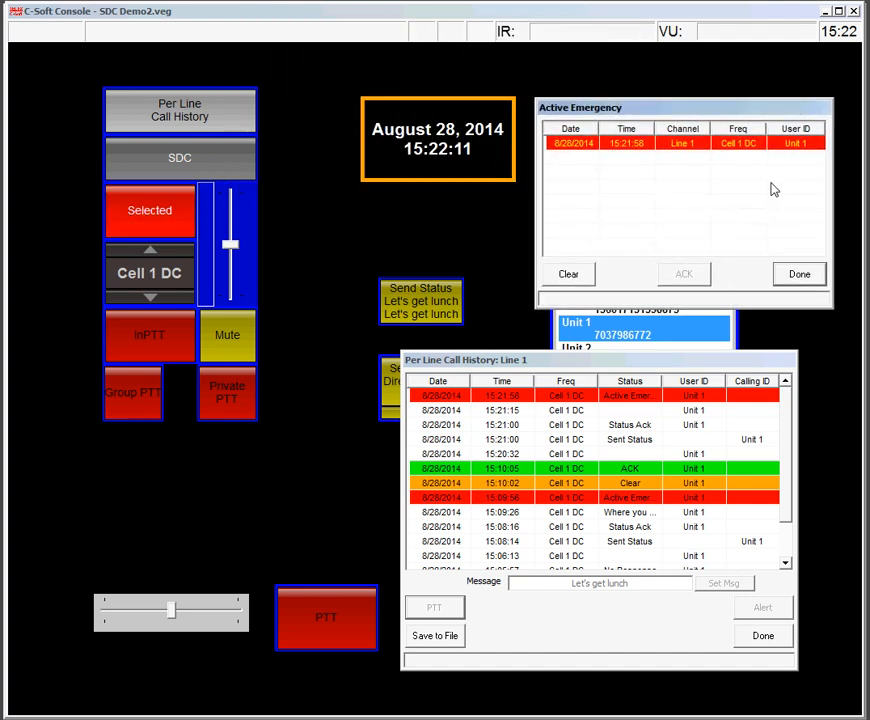
{"action": "left_click", "coordinate": [593, 146]}
{"action": "left_click", "coordinate": [574, 273]}
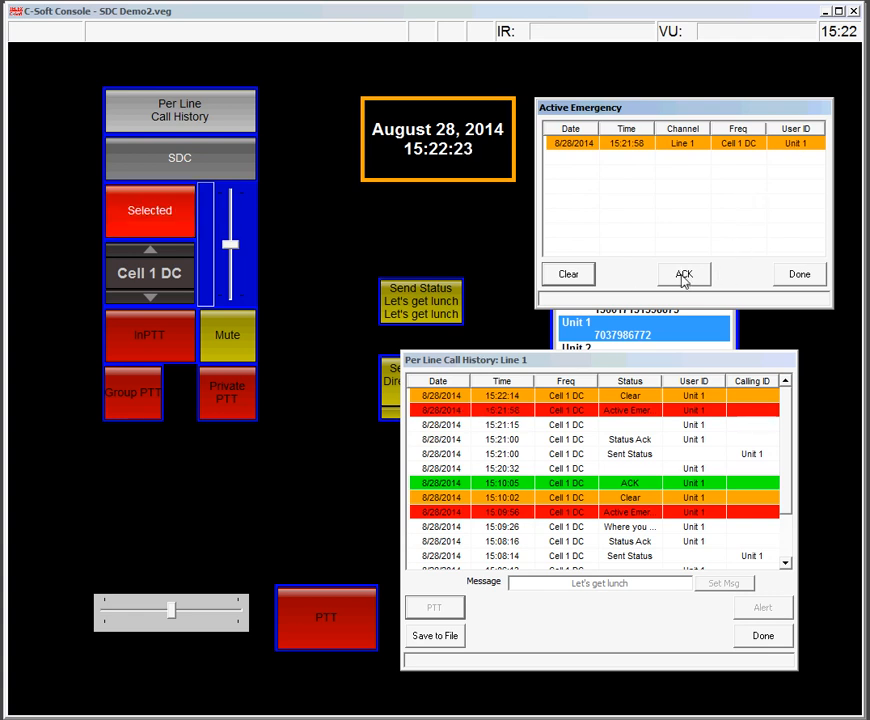
{"action": "left_click", "coordinate": [662, 143]}
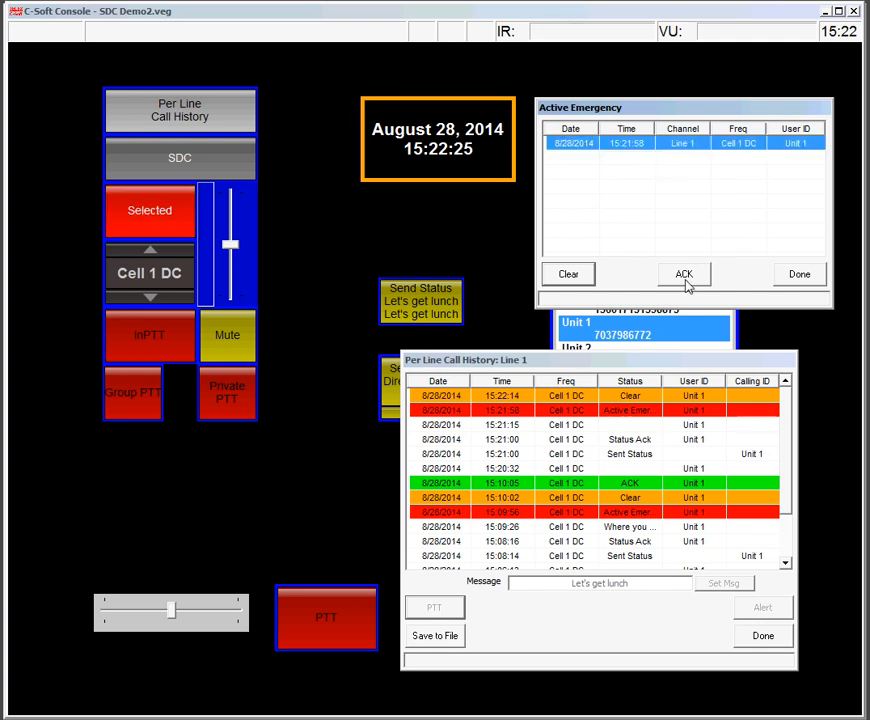
{"action": "left_click", "coordinate": [684, 275]}
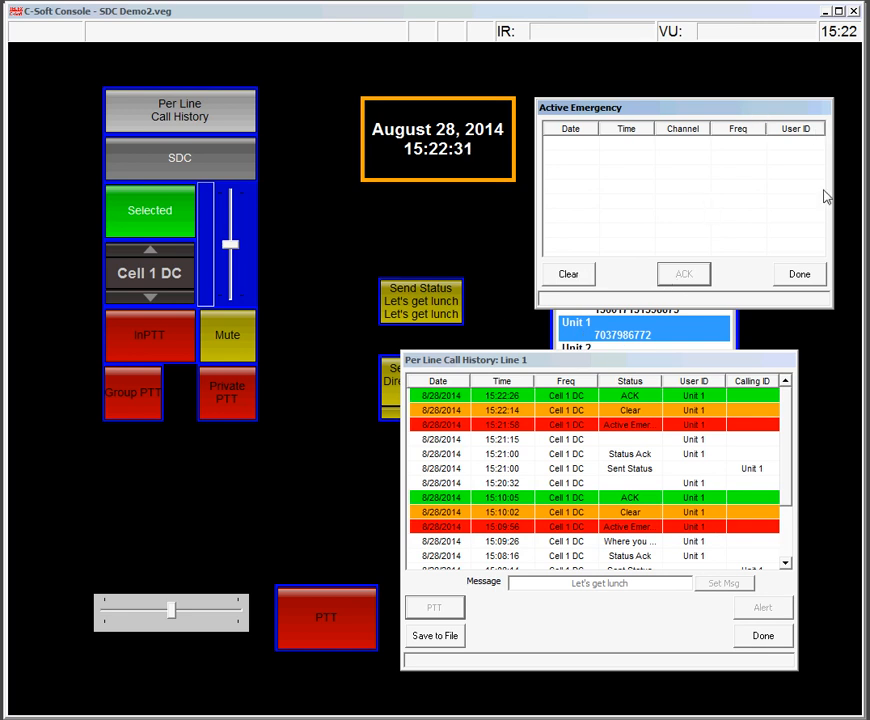
{"action": "left_click", "coordinate": [806, 279]}
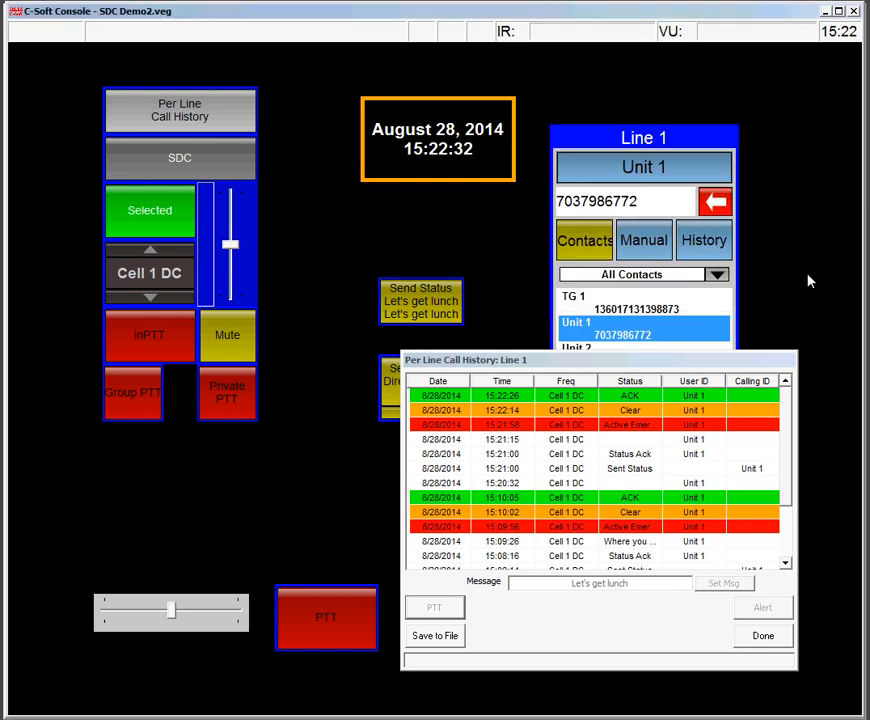
{"action": "left_click", "coordinate": [775, 643]}
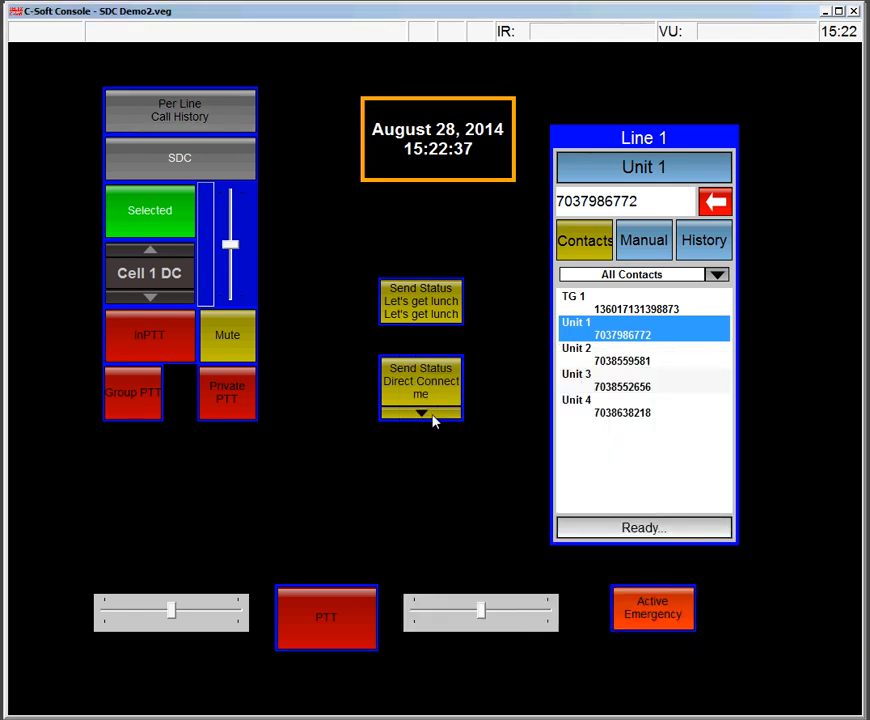
Browse the statuses available on the lower Send Status button and close the list without choosing one
{"action": "left_click", "coordinate": [432, 414]}
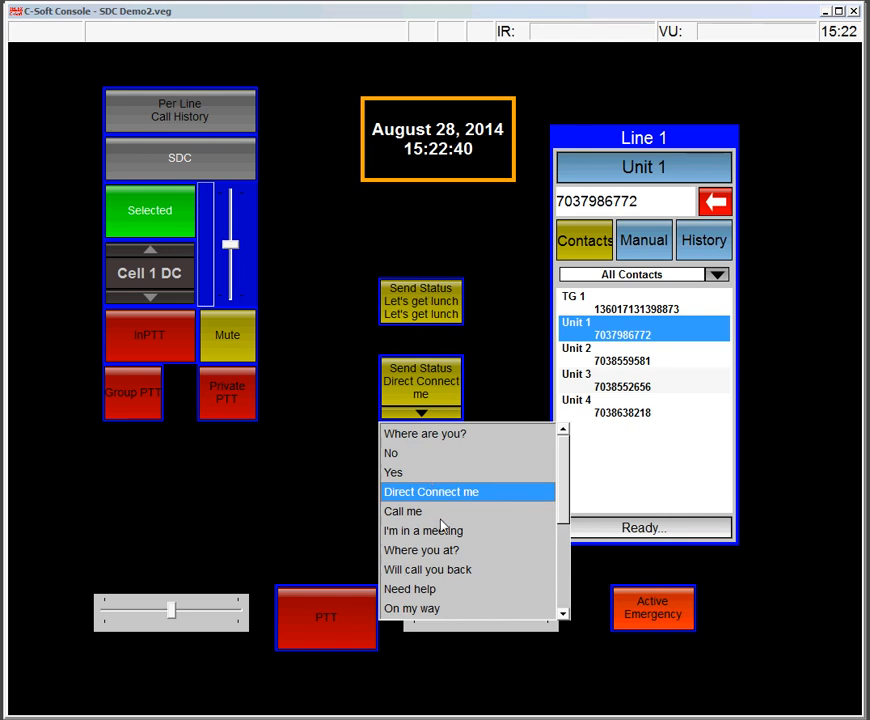
{"action": "scroll", "coordinate": [555, 540], "scroll_direction": "down", "scroll_amount": 3}
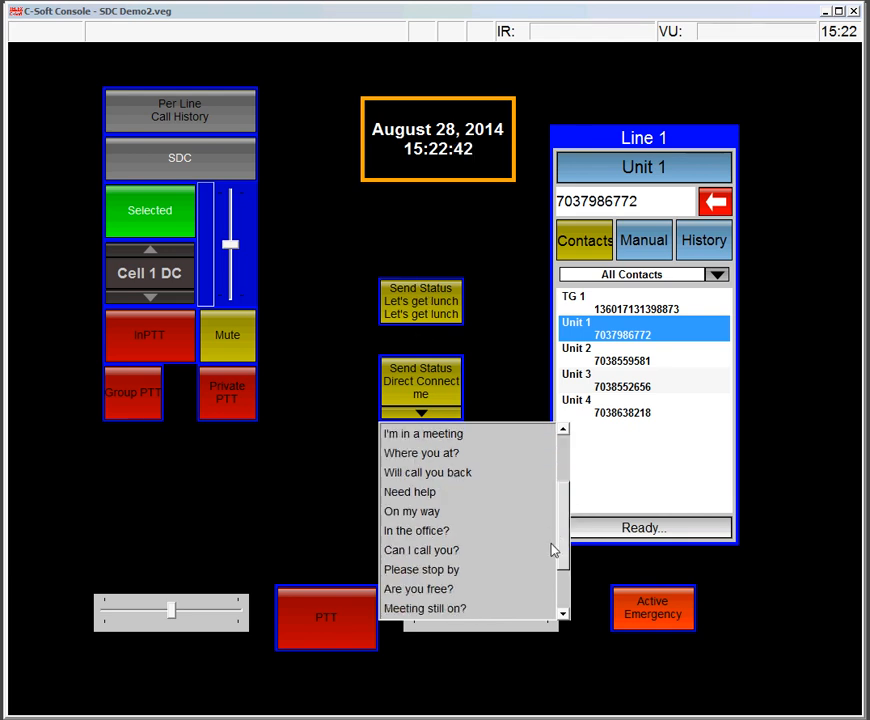
{"action": "scroll", "coordinate": [553, 540], "scroll_direction": "up", "scroll_amount": 3}
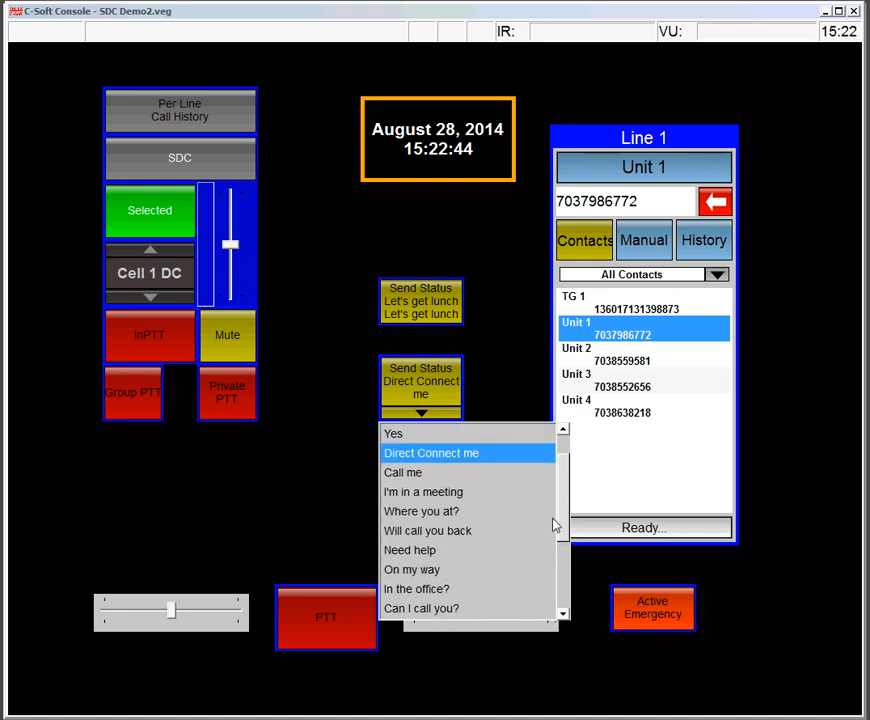
{"action": "left_click", "coordinate": [504, 362]}
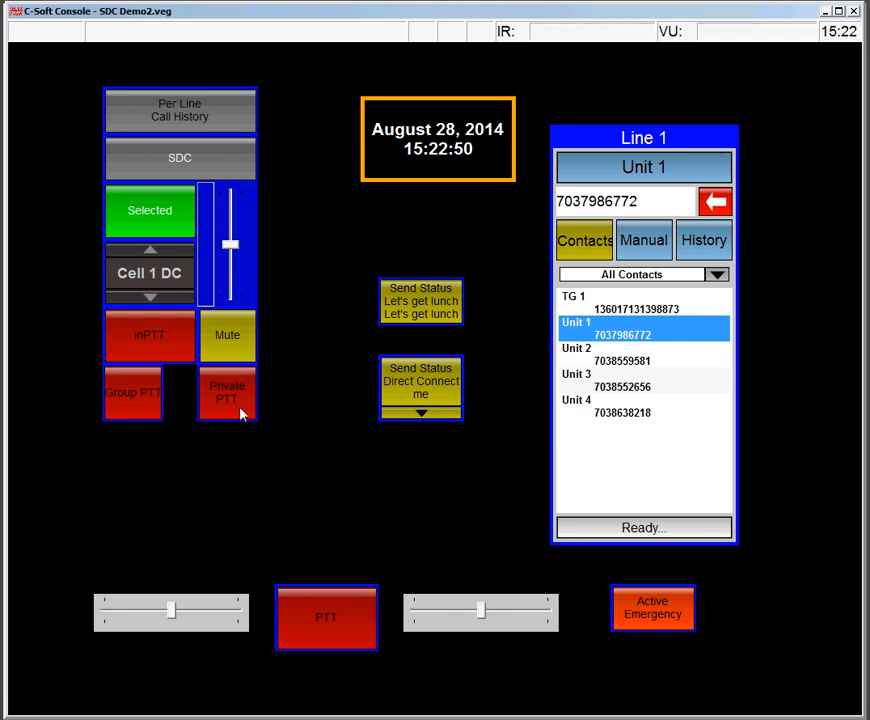
Select the TG 1 contact on Line 1, start a Group PTT transmission to it and end the transmission
{"action": "left_click", "coordinate": [603, 312]}
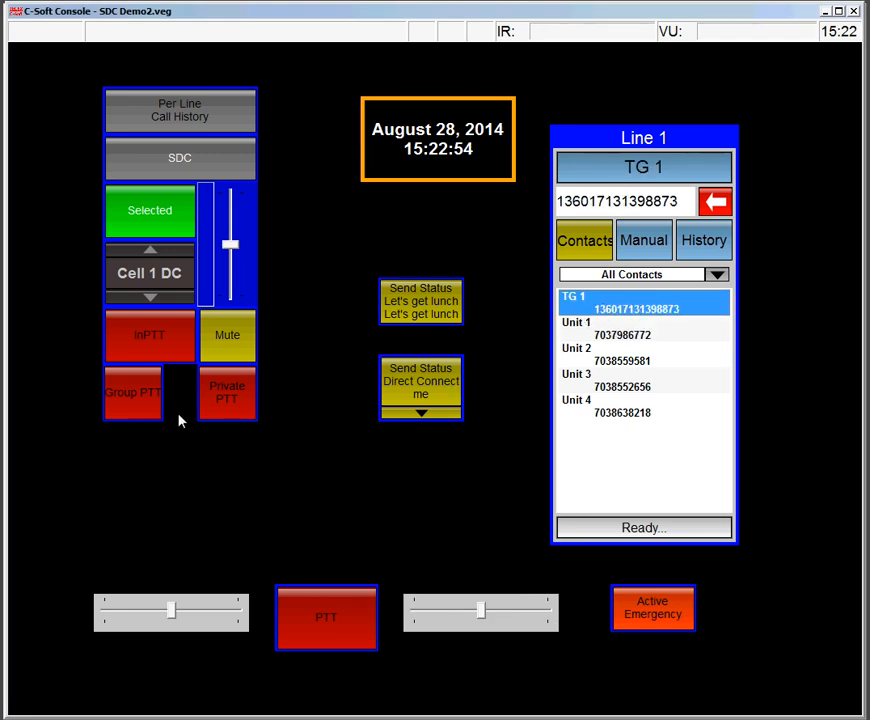
{"action": "left_click", "coordinate": [136, 410]}
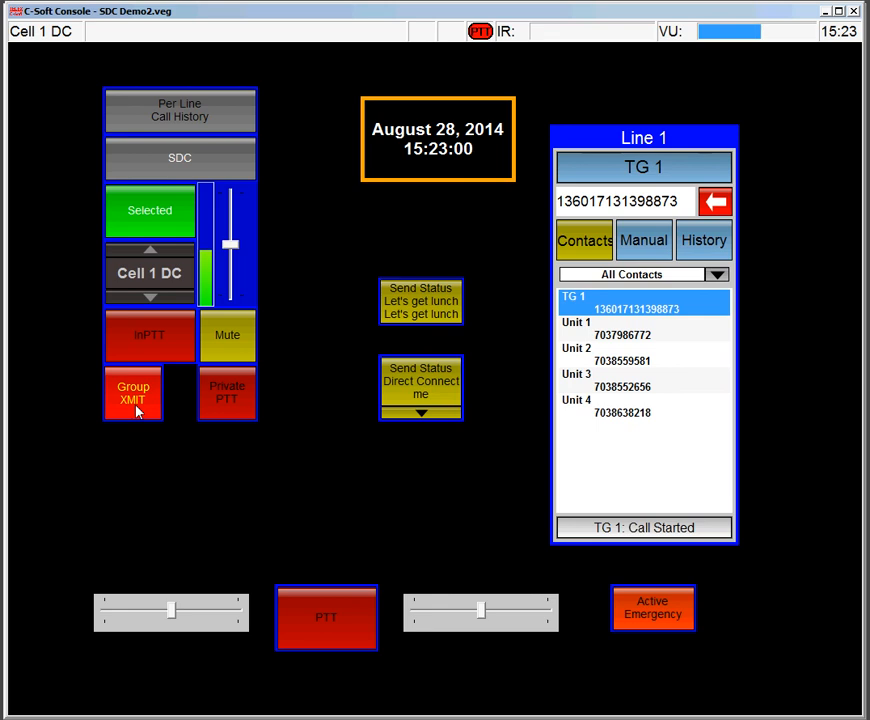
{"action": "left_click", "coordinate": [136, 410]}
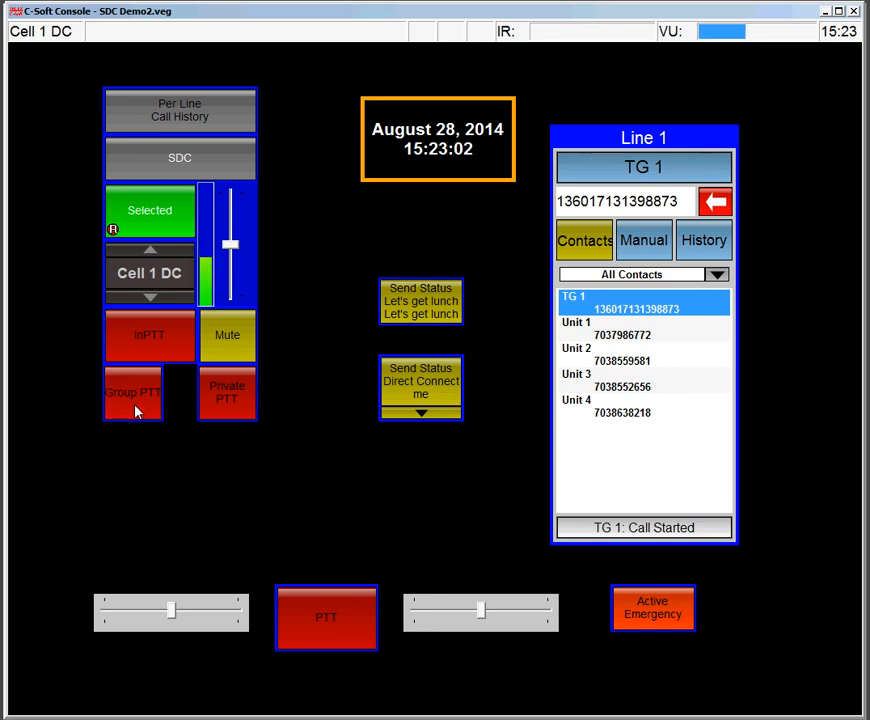
Transmit a Private PTT call to contact Unit 1, and check the Line 1 Per Line Call History before closing it
{"action": "left_click", "coordinate": [586, 336]}
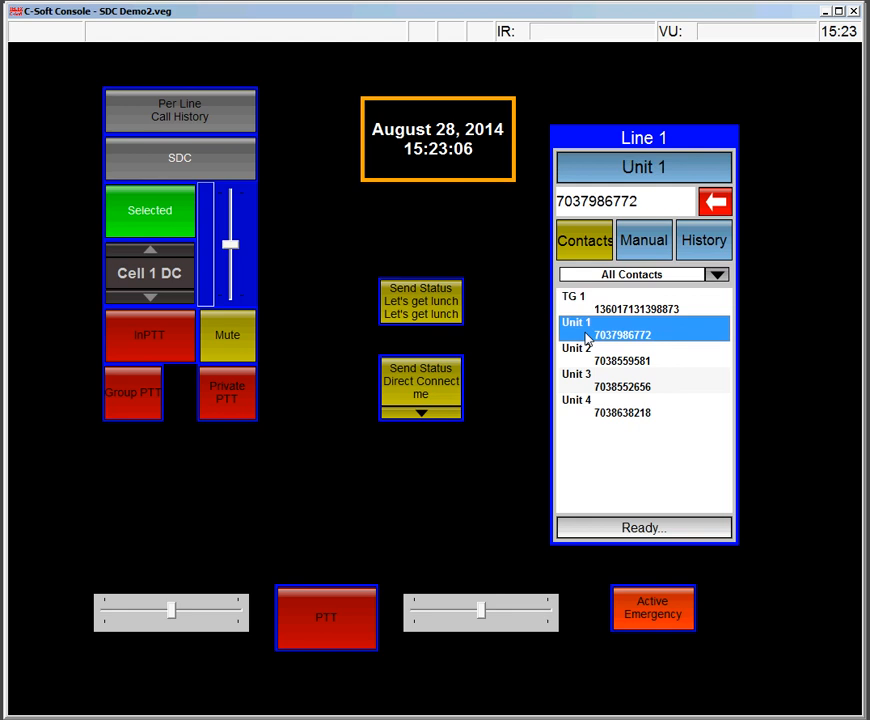
{"action": "left_click", "coordinate": [240, 400]}
{"action": "left_click", "coordinate": [240, 400]}
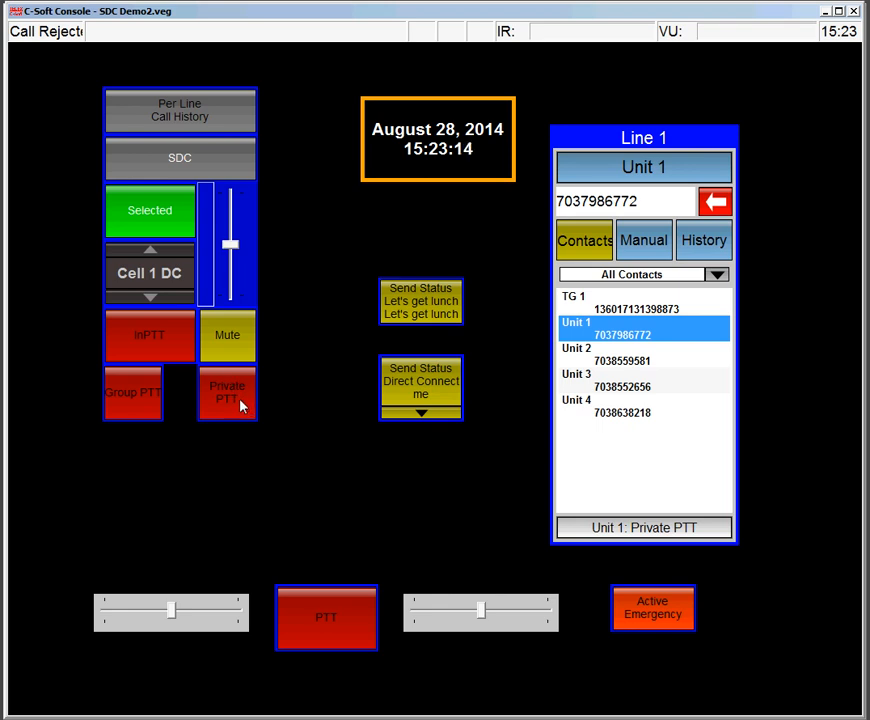
{"action": "left_click", "coordinate": [241, 405]}
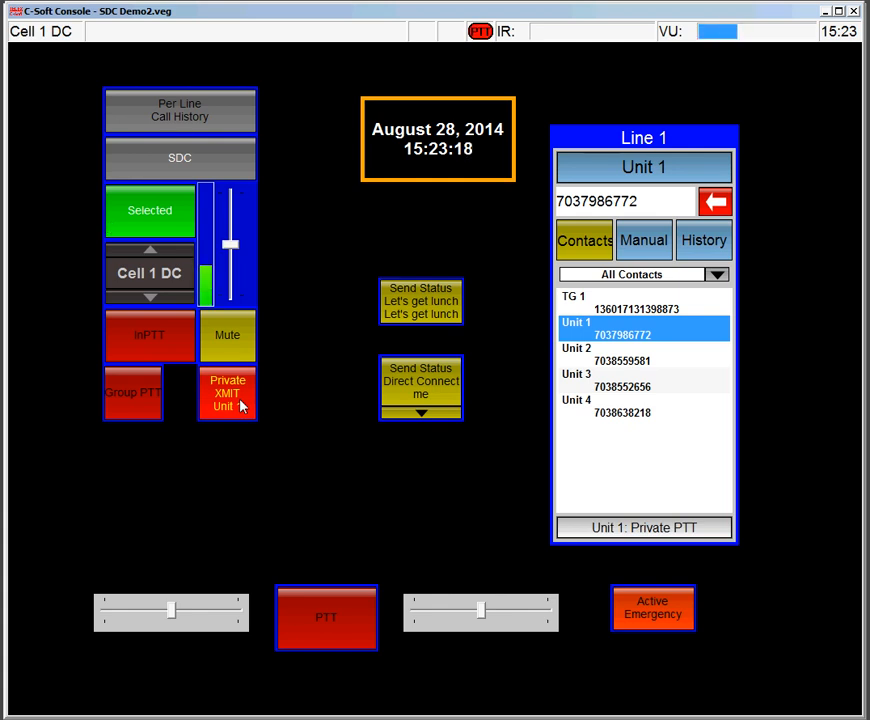
{"action": "left_click", "coordinate": [240, 405]}
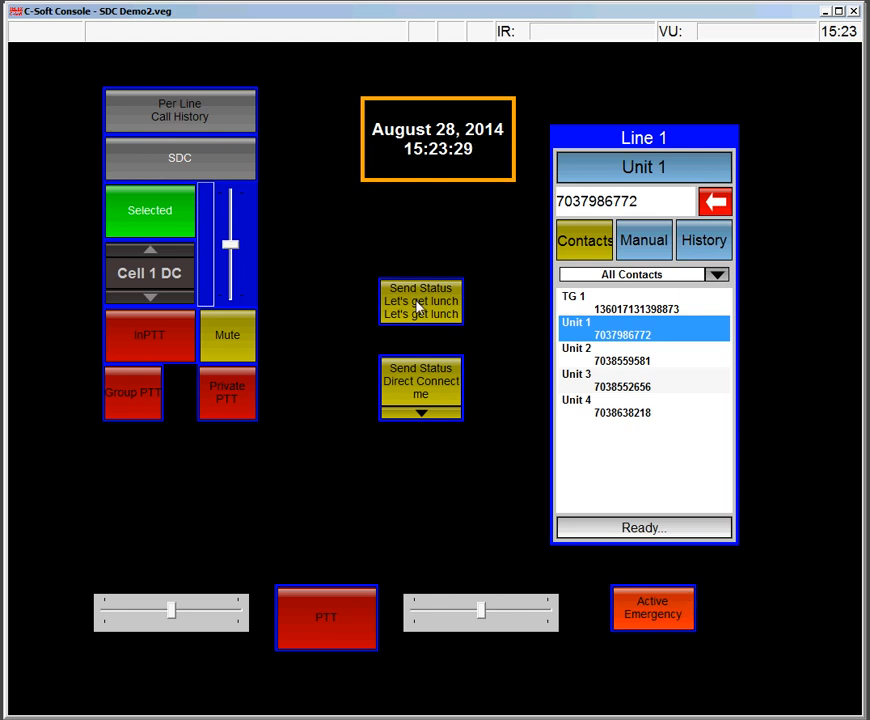
{"action": "left_click", "coordinate": [201, 110]}
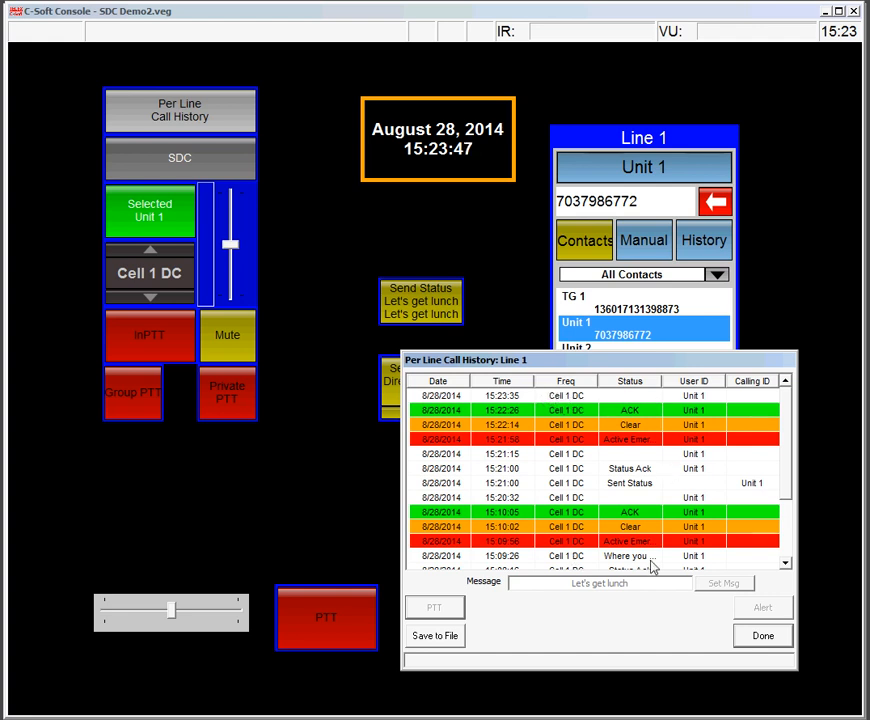
{"action": "left_click", "coordinate": [762, 636]}
Switch the line's channel to TG 1 Group, start an InPTT transmission on it and end the transmission
{"action": "left_click", "coordinate": [159, 302]}
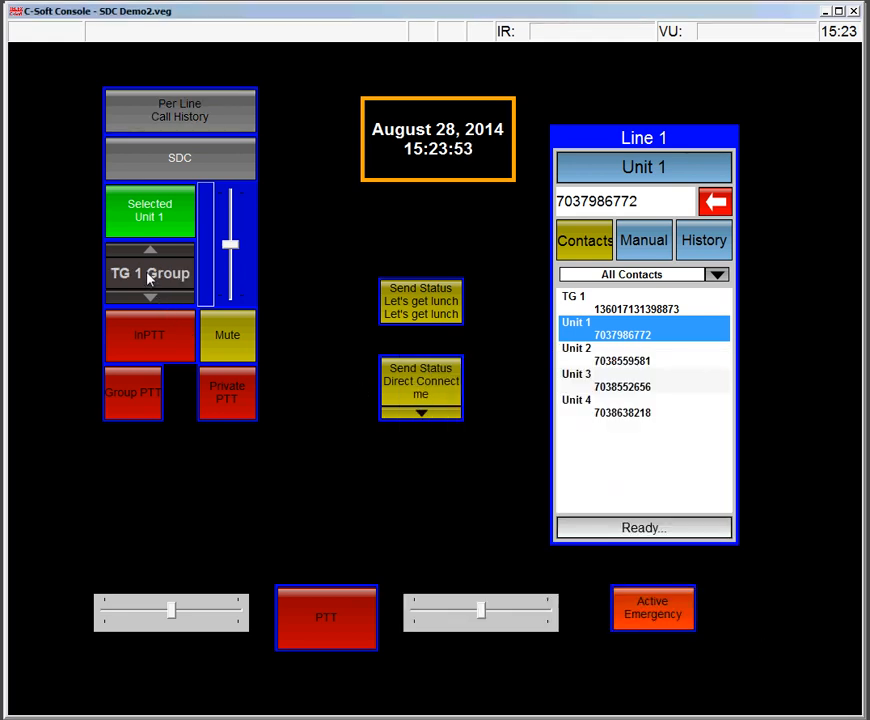
{"action": "left_click", "coordinate": [157, 347]}
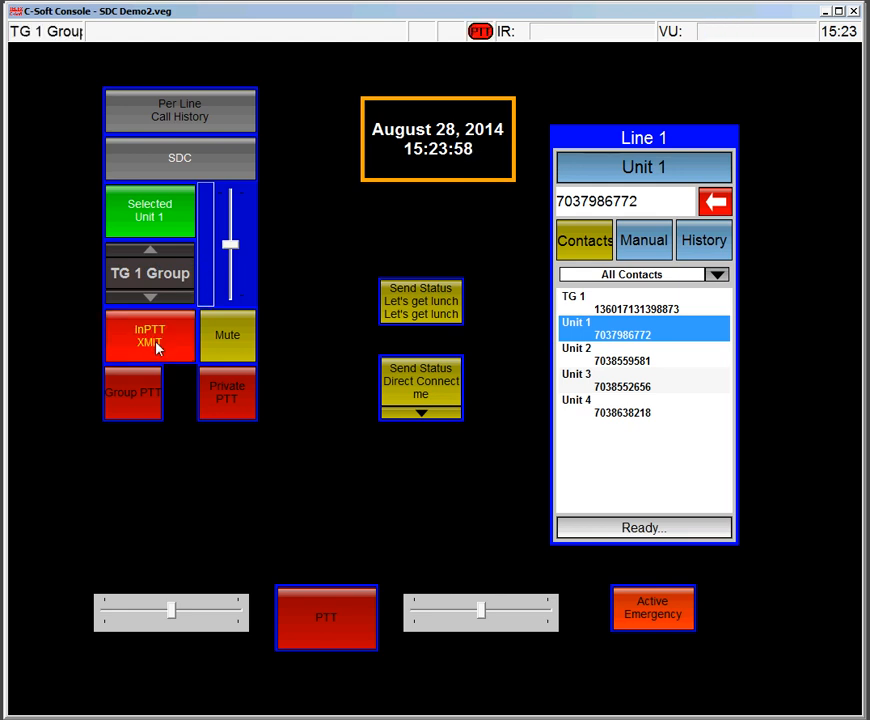
{"action": "left_click", "coordinate": [157, 347]}
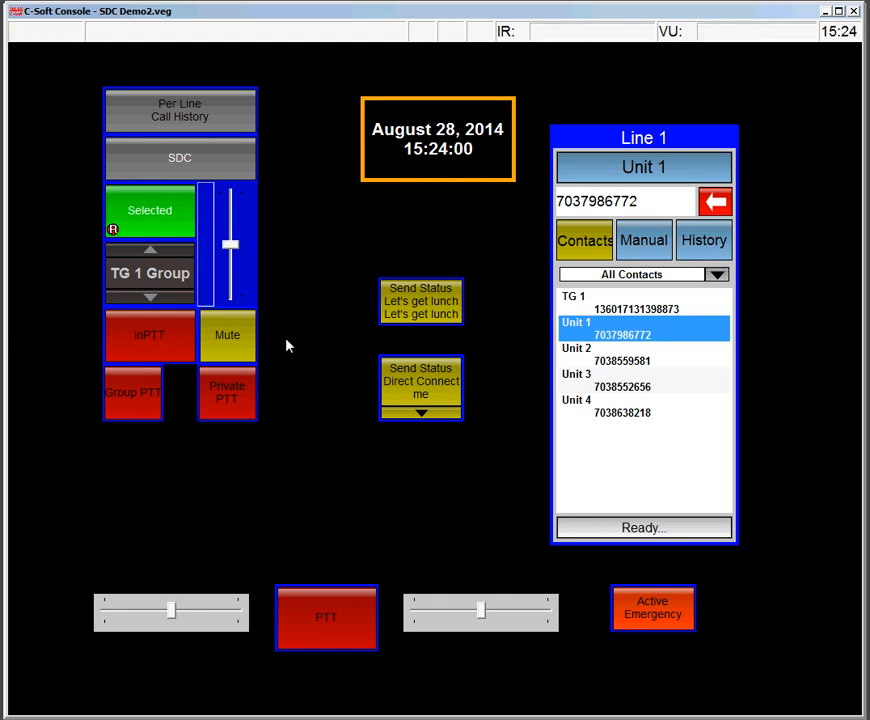